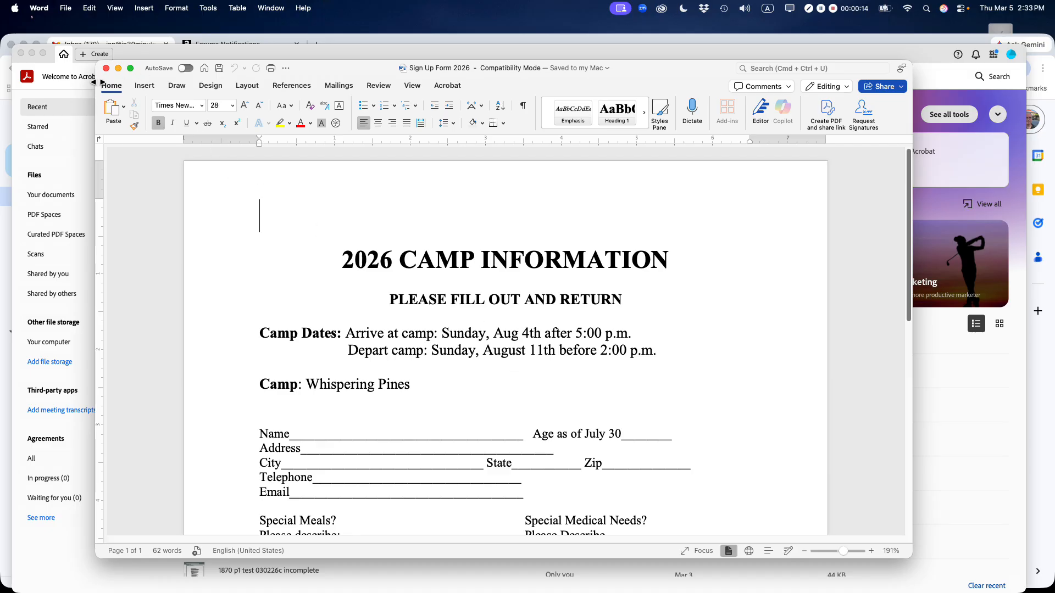
Widen the document window on both sides so the camp form spans nearly the full screen.
left_click_drag(96, 85, 19, 80)
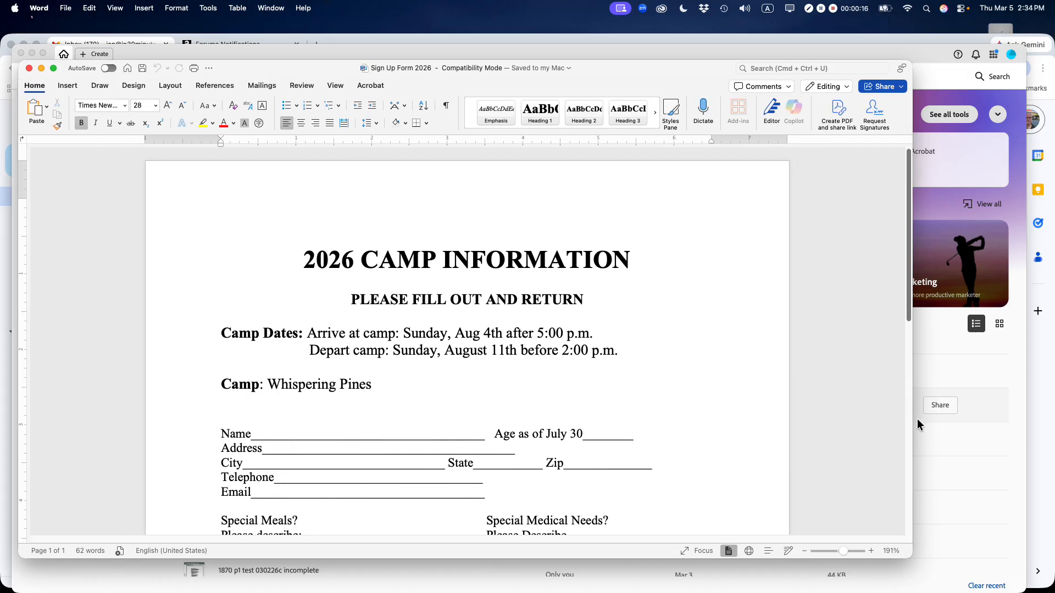
left_click_drag(914, 409, 1007, 400)
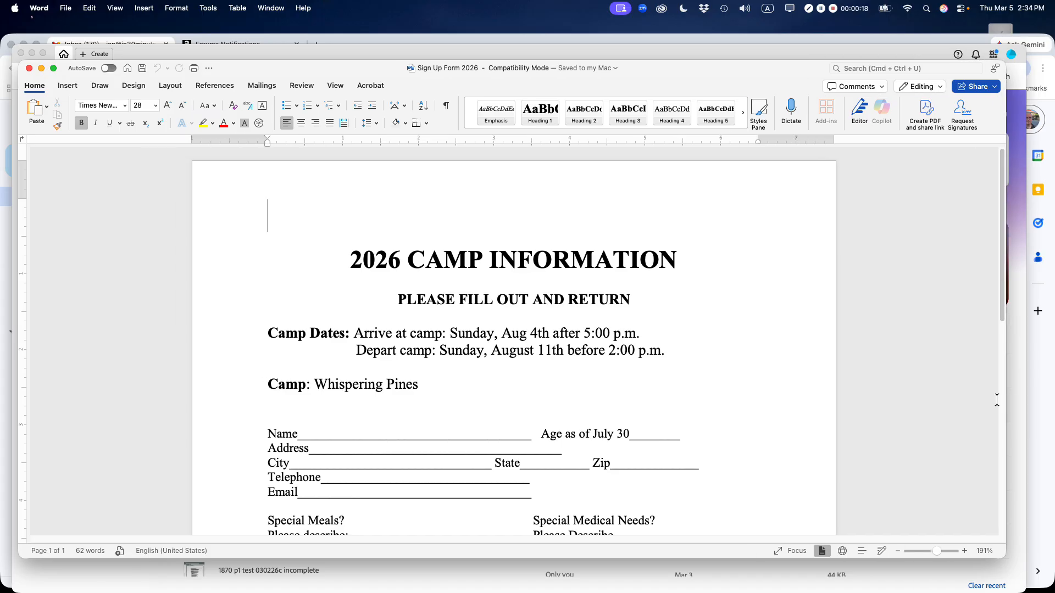
scroll(510, 393, "down", 2)
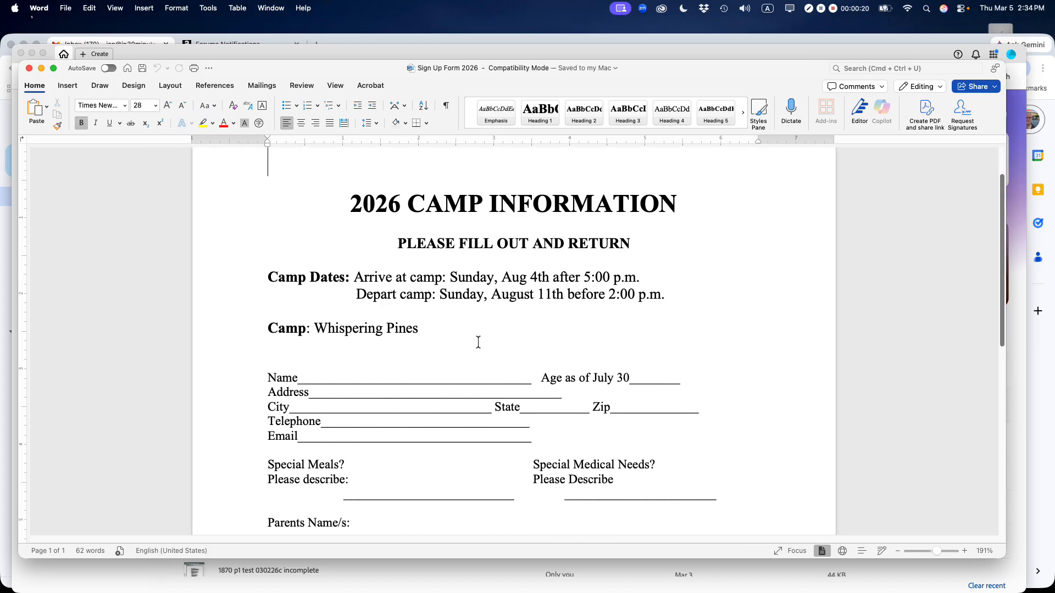
Try entering the sample text "dfsdfsd" in the middle of the Name line and delete it again.
left_click(424, 378)
type("dfsdfsd")
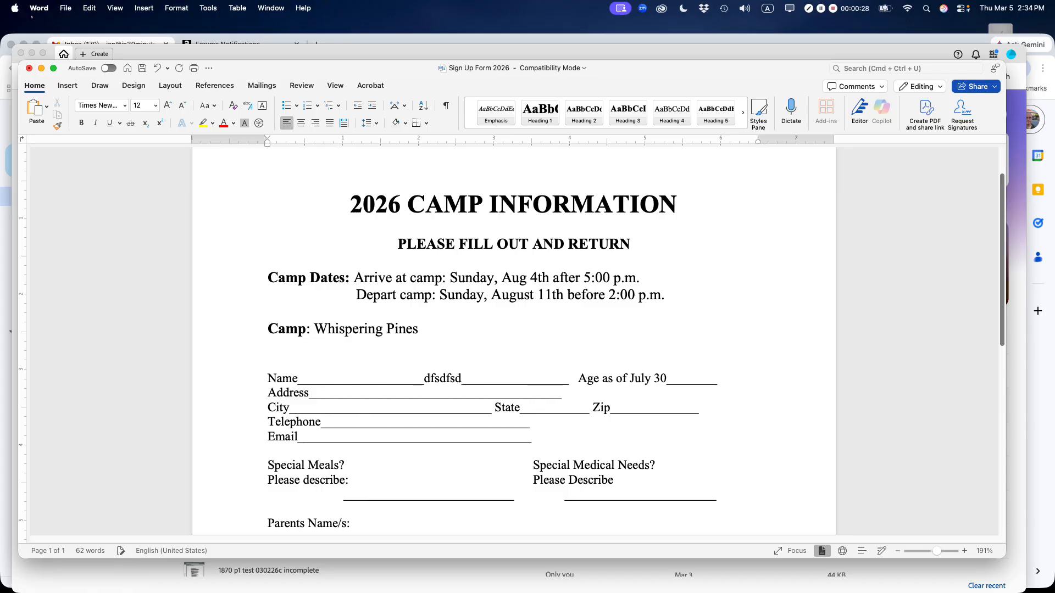
key("BackSpace")
key("BackSpace")
key("BackSpace")
key("BackSpace")
key("BackSpace")
key("BackSpace")
key("BackSpace")
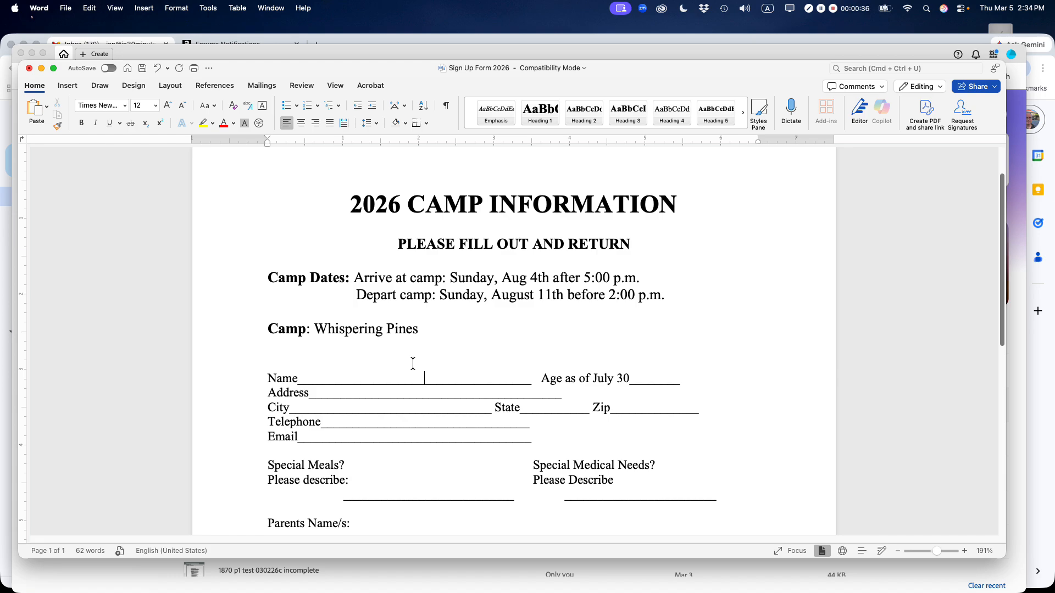
Save a copy of the camp form in PDF format as Sign Up Form 2026.pdf in the demo folder.
left_click(65, 12)
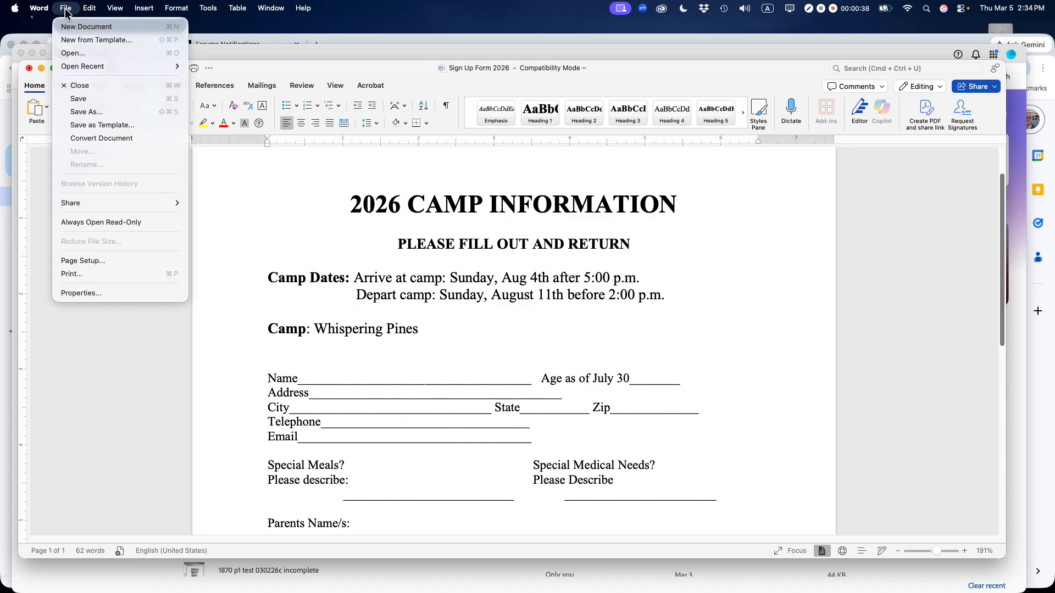
left_click(85, 113)
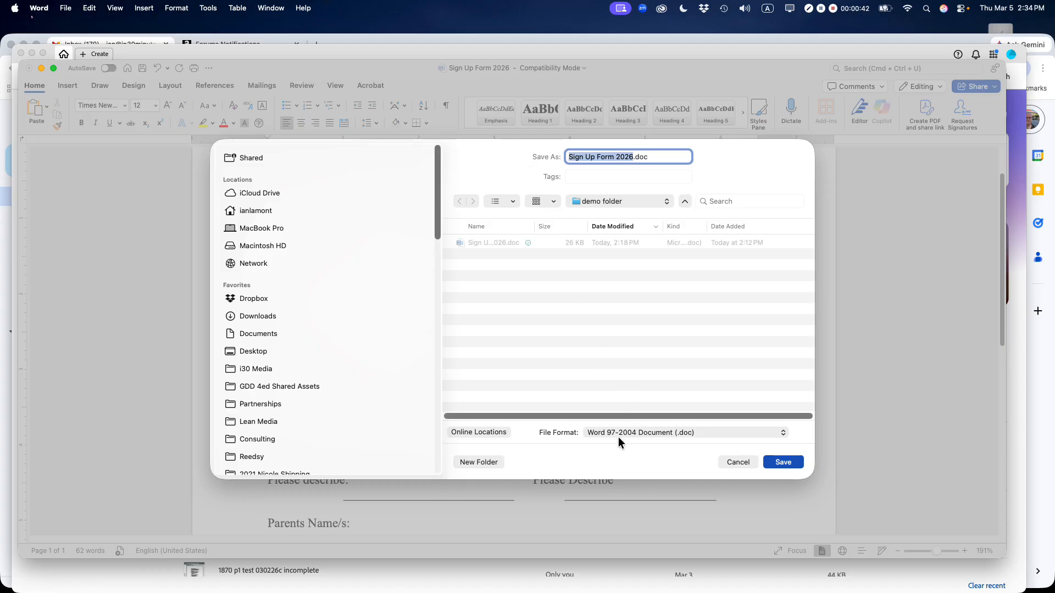
left_click(598, 434)
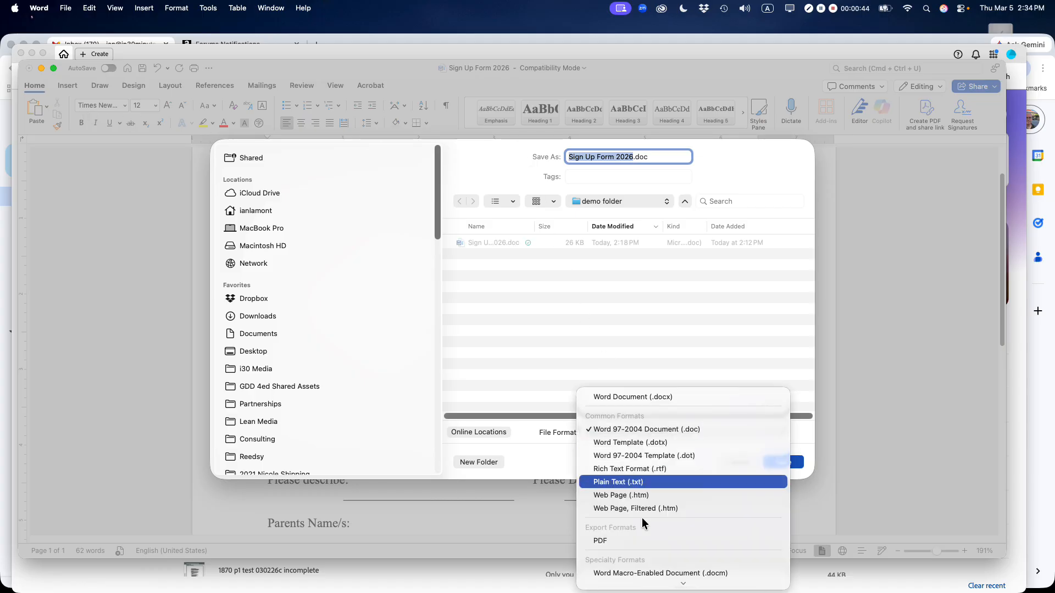
left_click(644, 543)
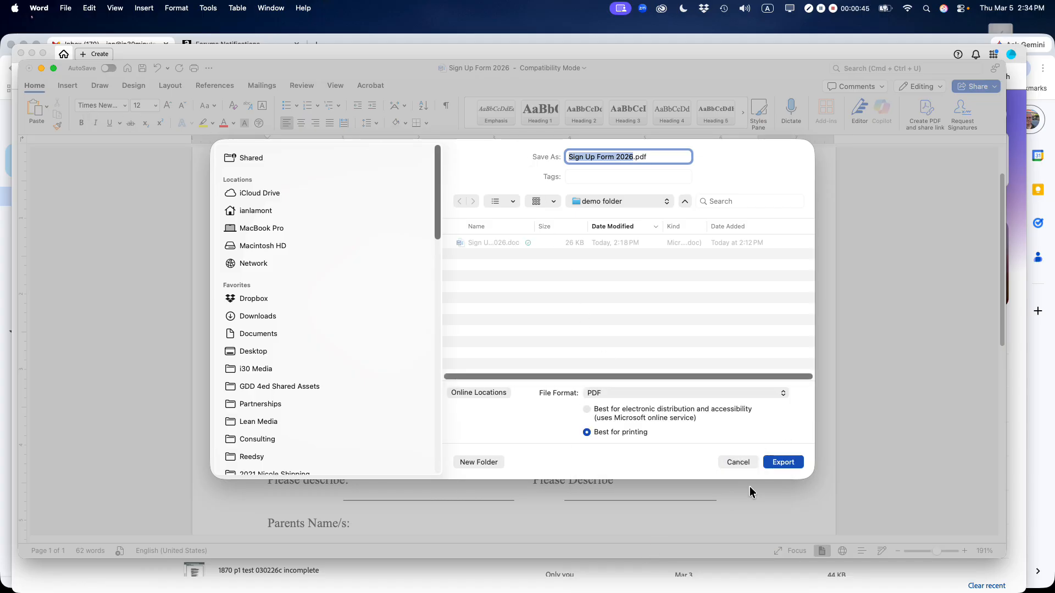
left_click(784, 463)
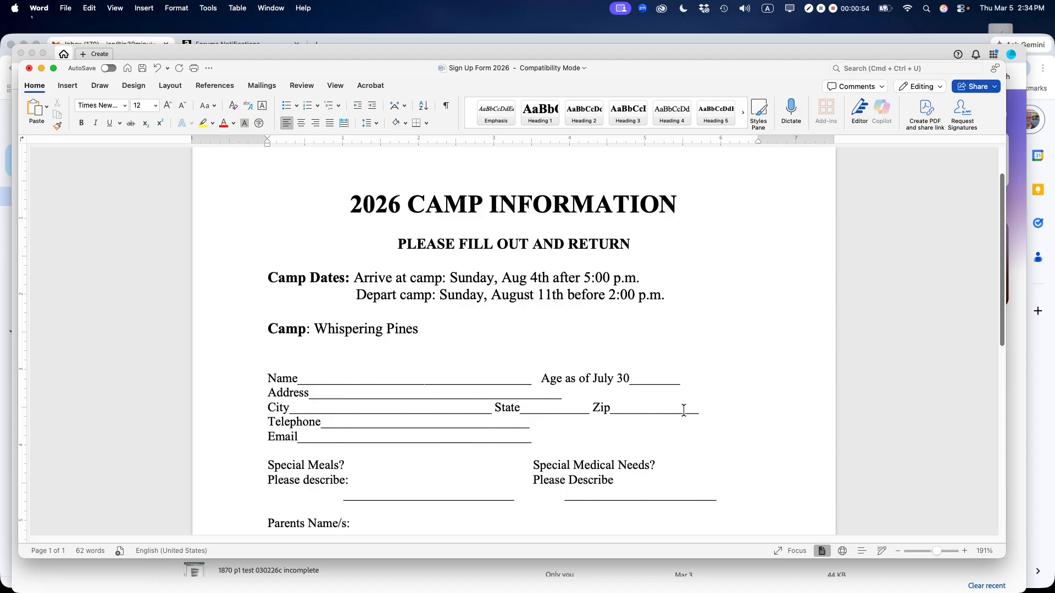
Switch to Adobe Acrobat.
key("super+Tab")
key("super+Tab")
key("super+Tab")
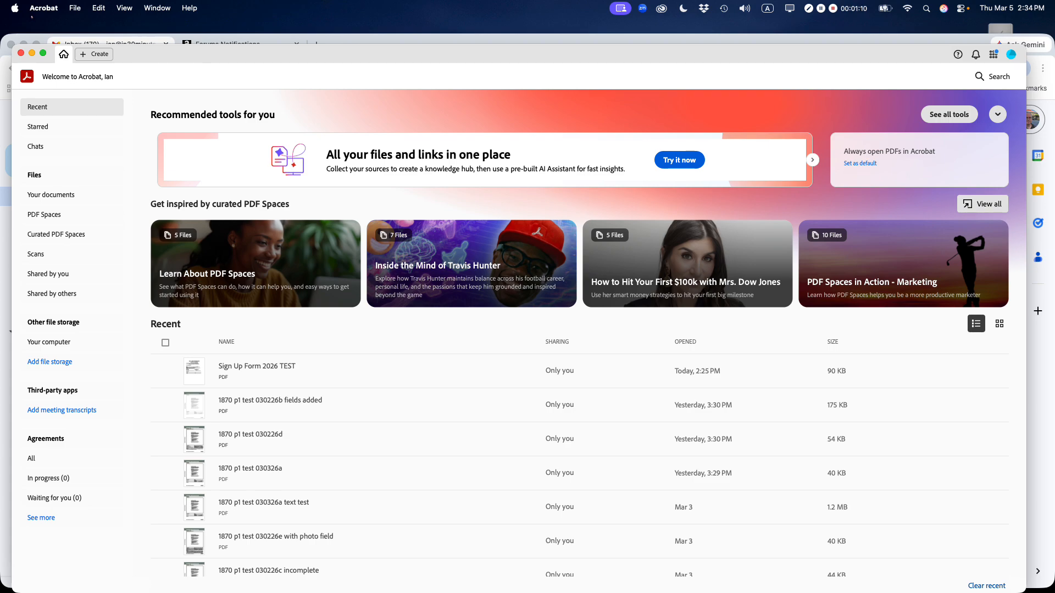
Bring the Safari window with the Adobe Acrobat Pro page into view, highlight the product name, and move the window off screen.
left_click_drag(1054, 127, 193, 60)
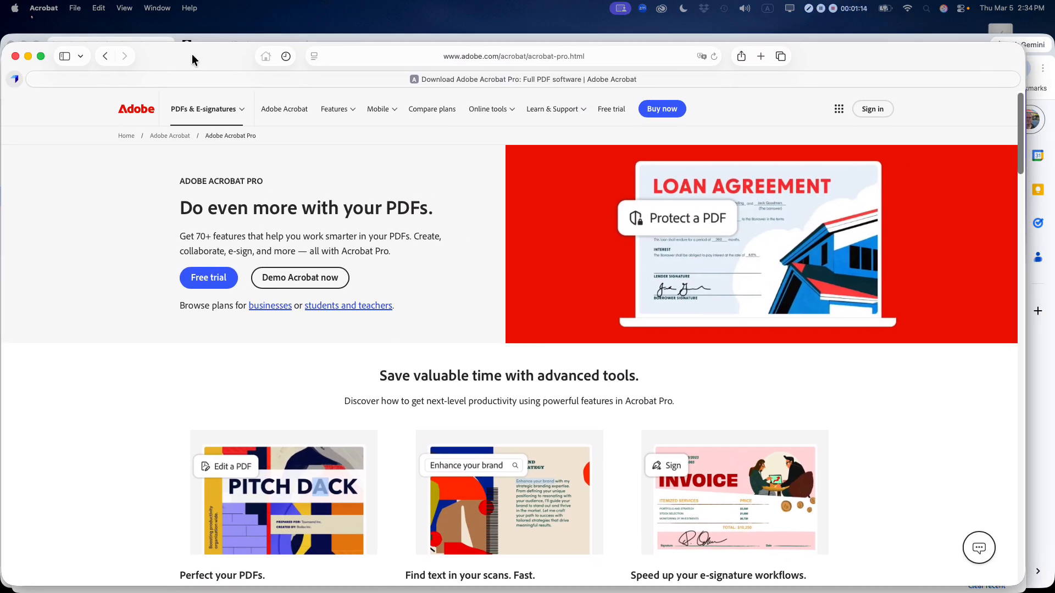
left_click(191, 59)
left_click_drag(180, 182, 286, 188)
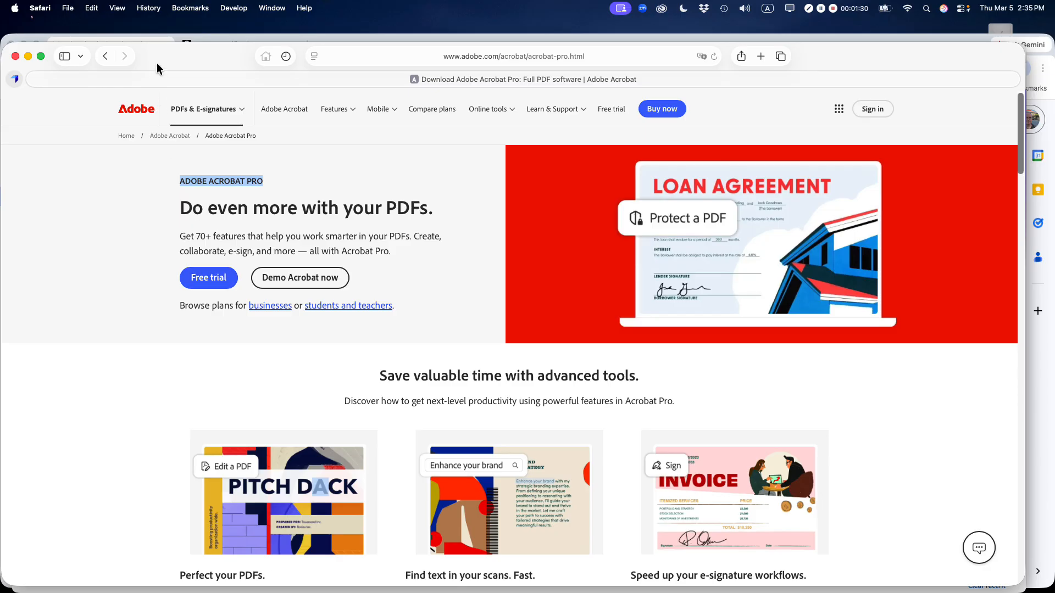
left_click_drag(157, 64, 1054, 184)
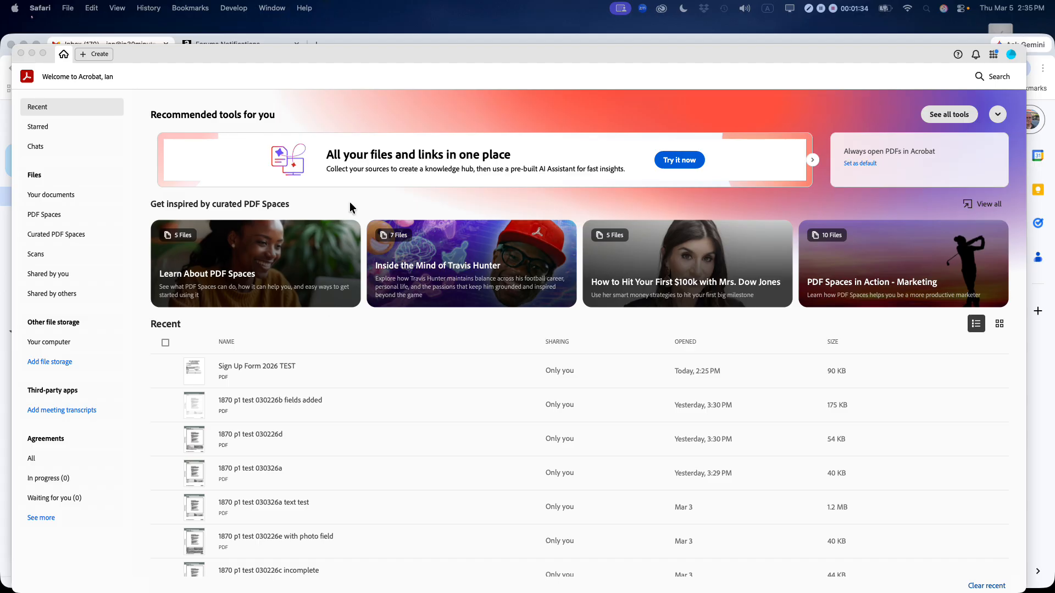
Switch to Finder and open Sign Up Form 2026.pdf from the demo folder with Adobe Acrobat.
key("super+Tab")
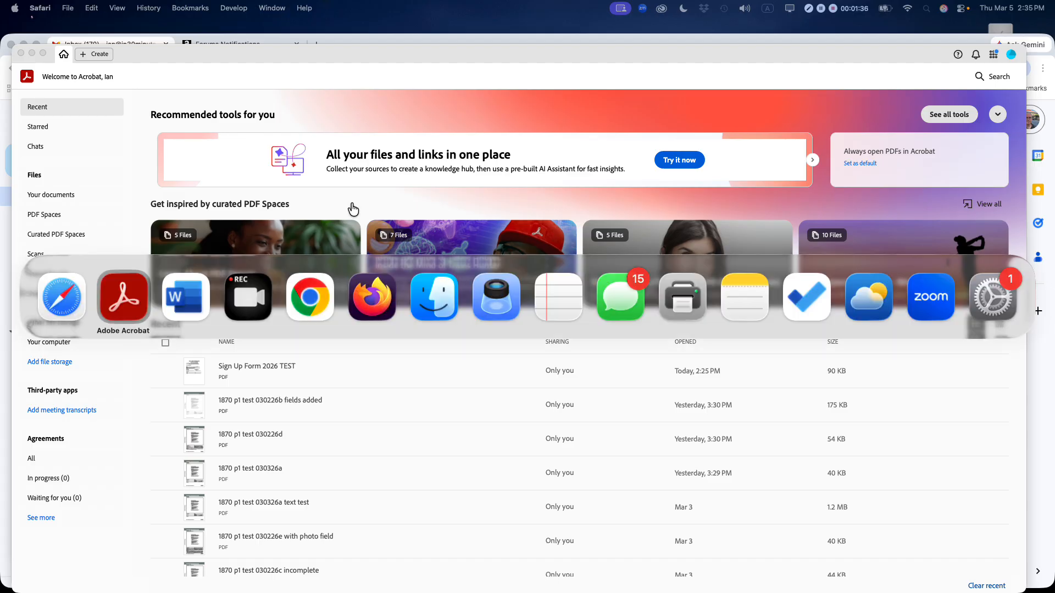
key("super+Tab")
key("super+Tab")
key("super+Tab")
key("super+Tab")
key("super+Tab")
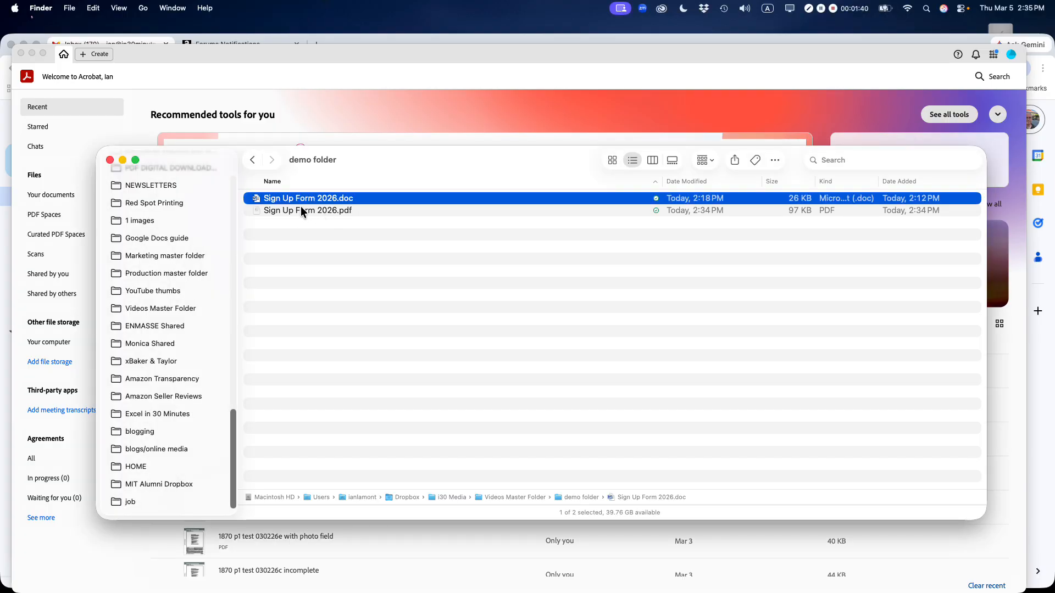
left_click(300, 210)
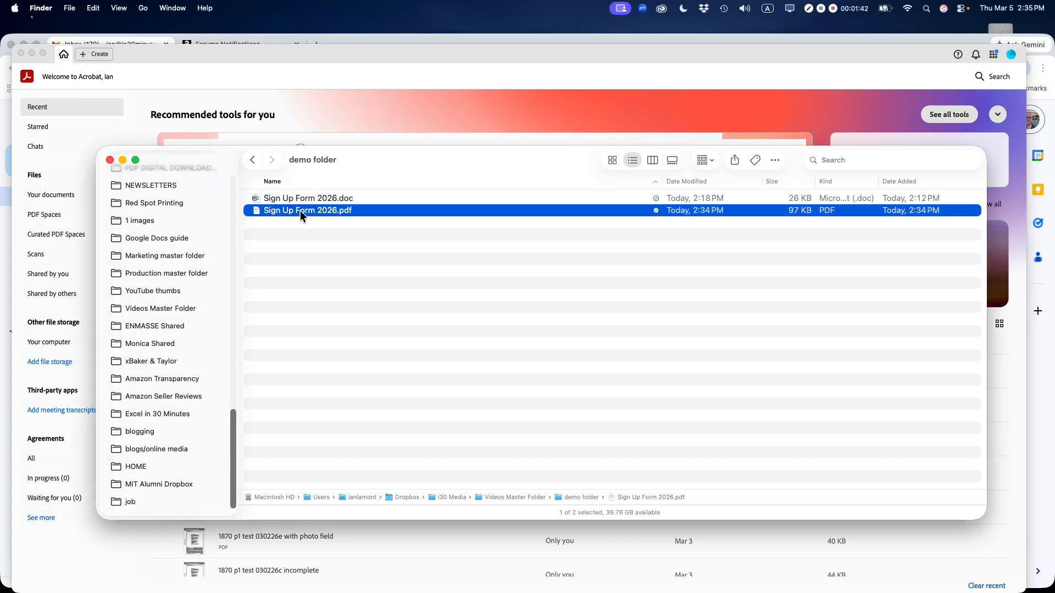
right_click(300, 210)
mouse_move(352, 230)
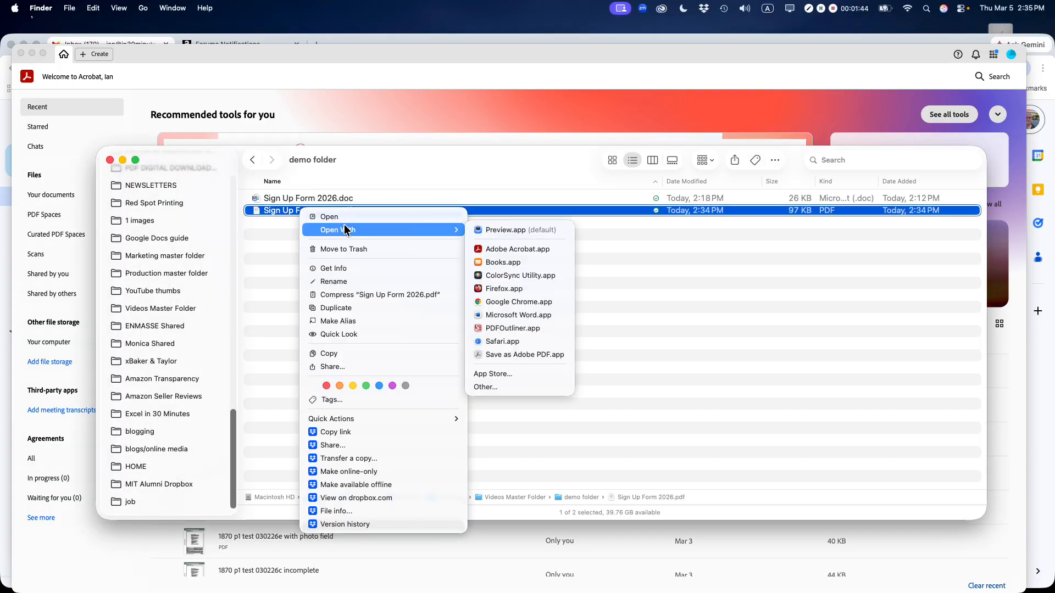
left_click(496, 251)
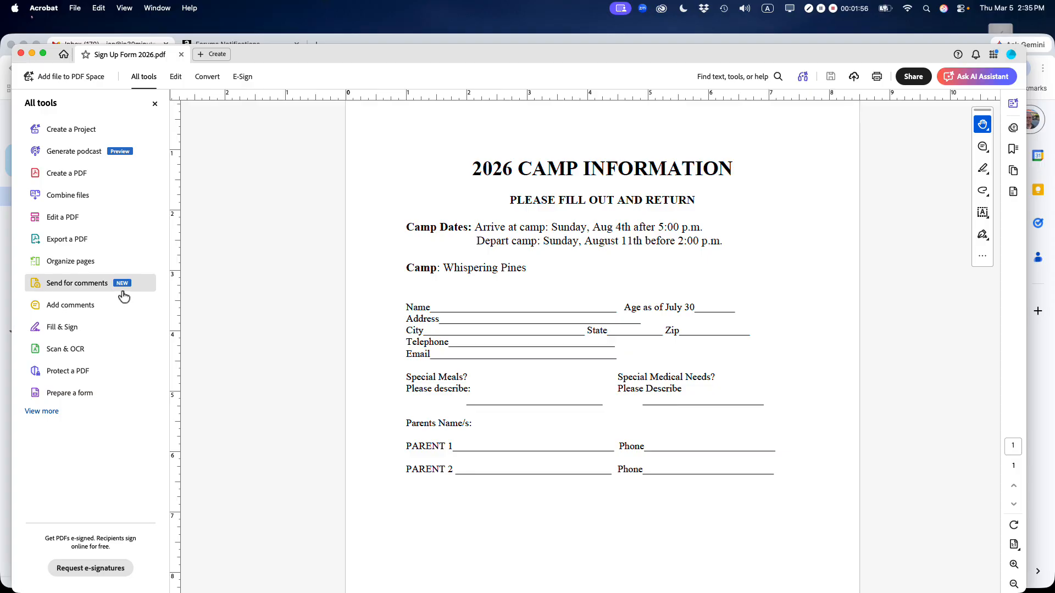
Create a form from the open Sign Up Form 2026 PDF using Prepare a form, leaving signatures and field auto-detection off.
left_click(76, 394)
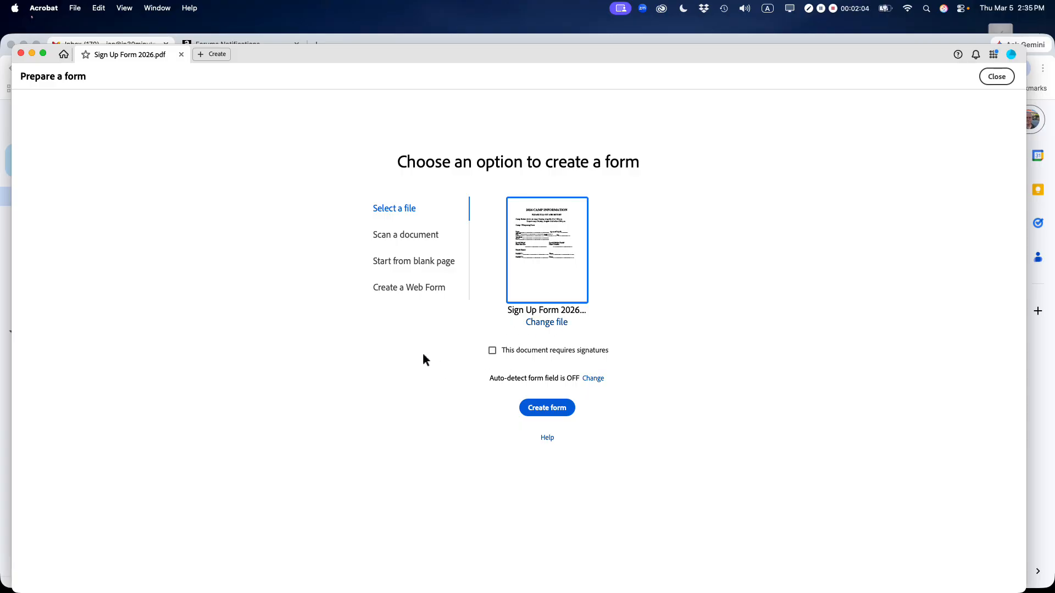
left_click(550, 408)
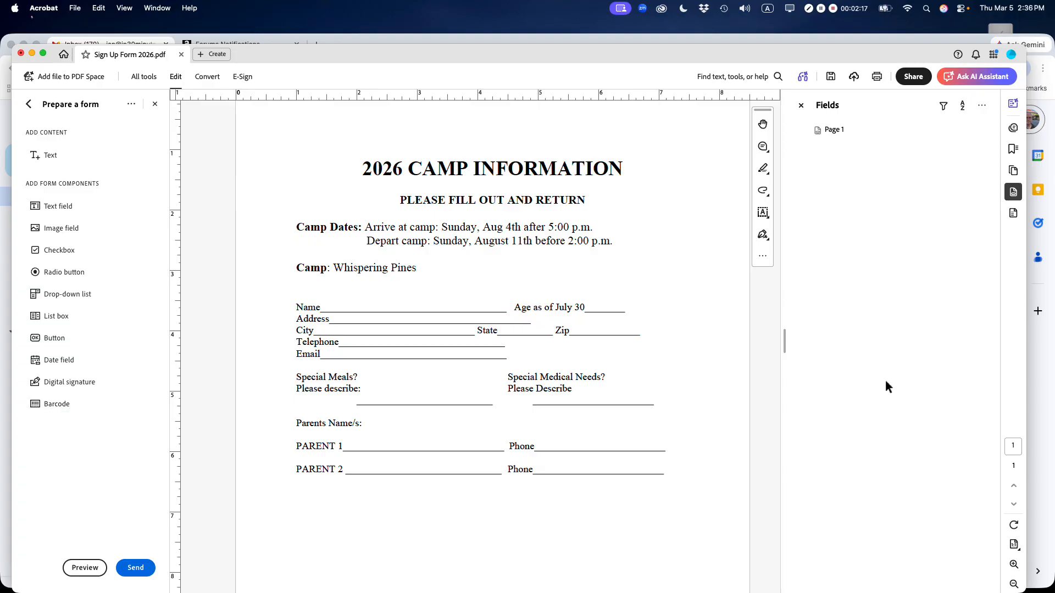
Place one text field after the Name label and another after the "Age as of July 30" label.
left_click(1014, 564)
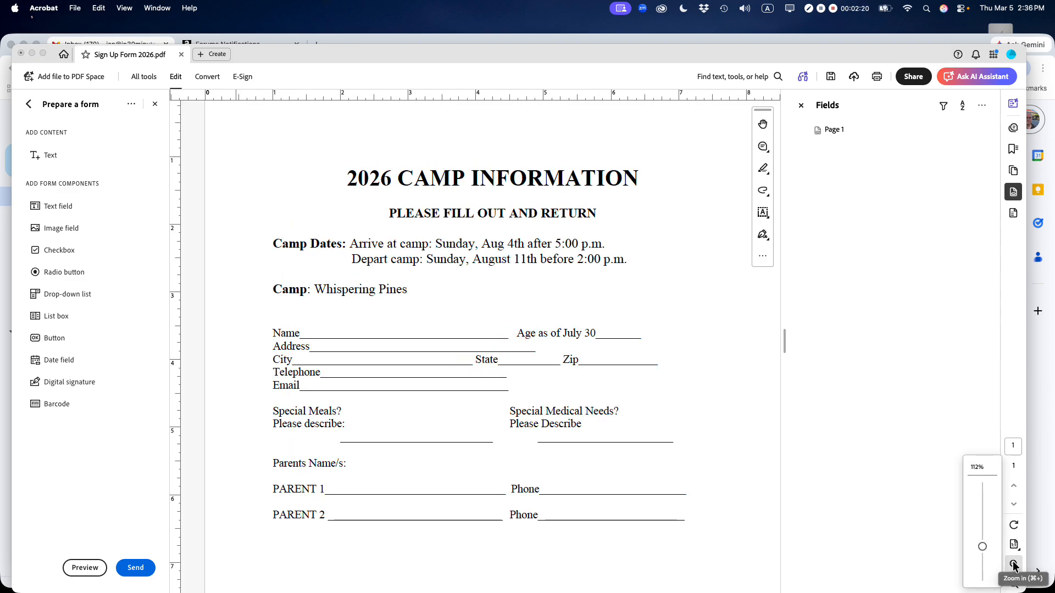
left_click(1014, 564)
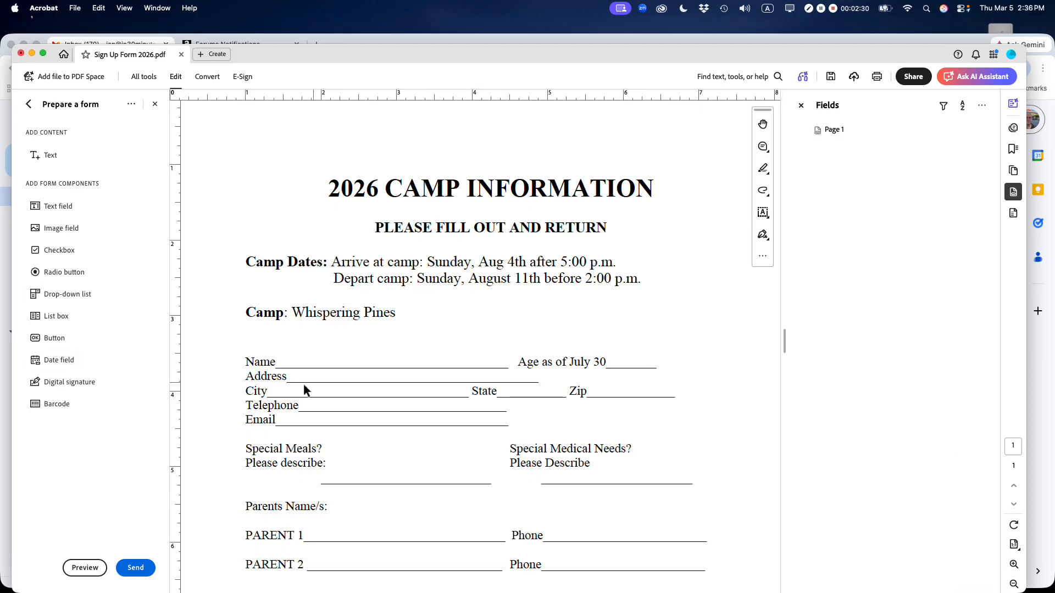
left_click(58, 206)
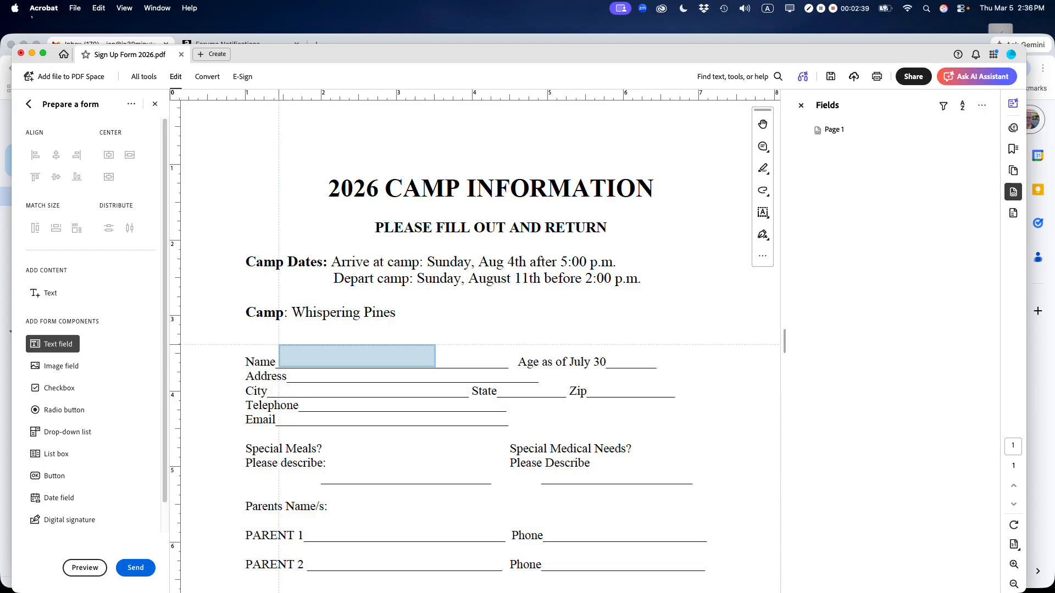
left_click(279, 345)
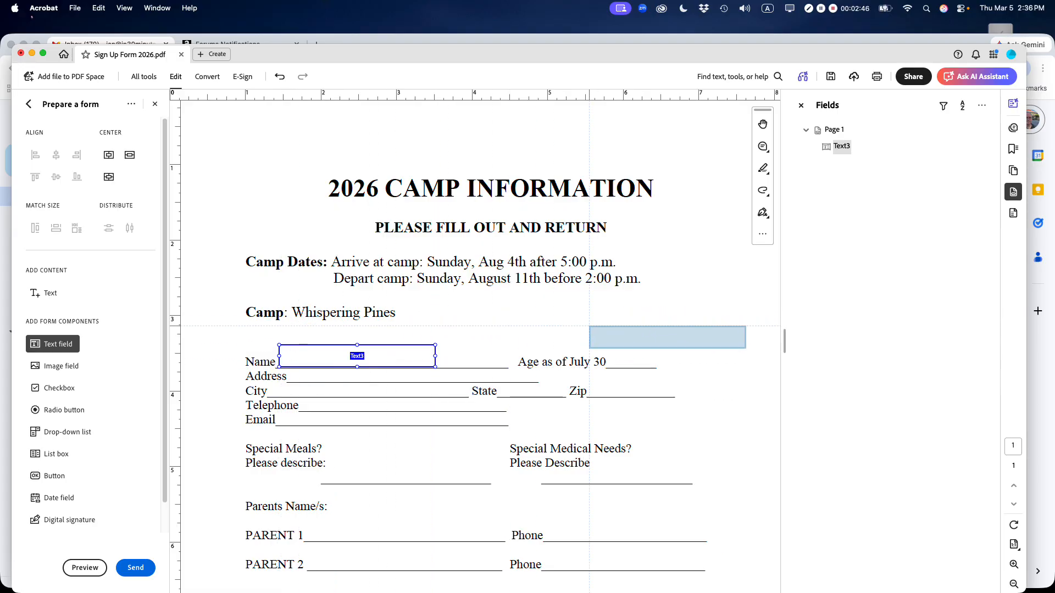
left_click(609, 345)
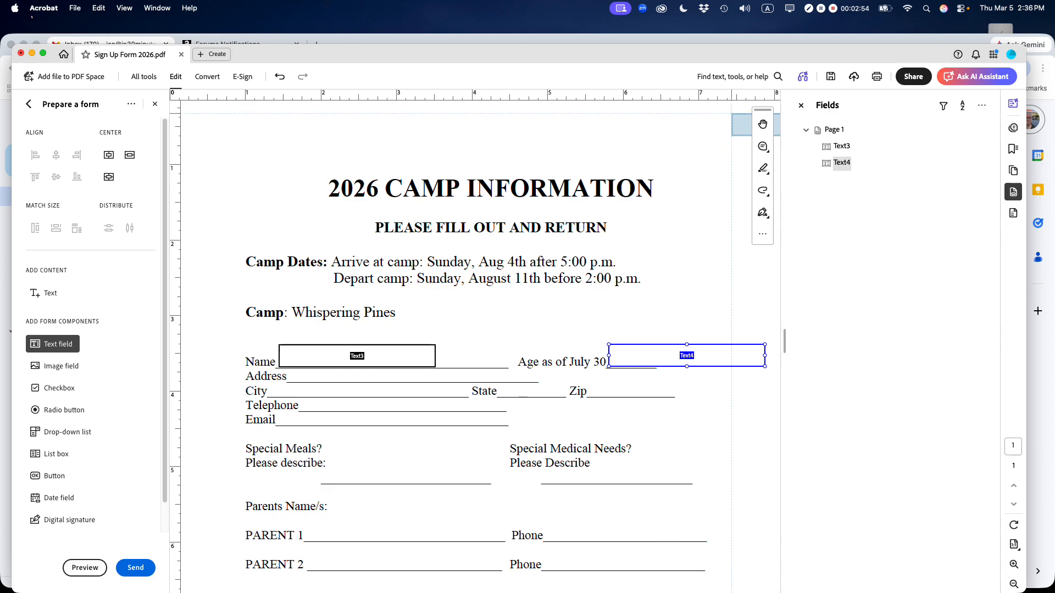
left_click(764, 125)
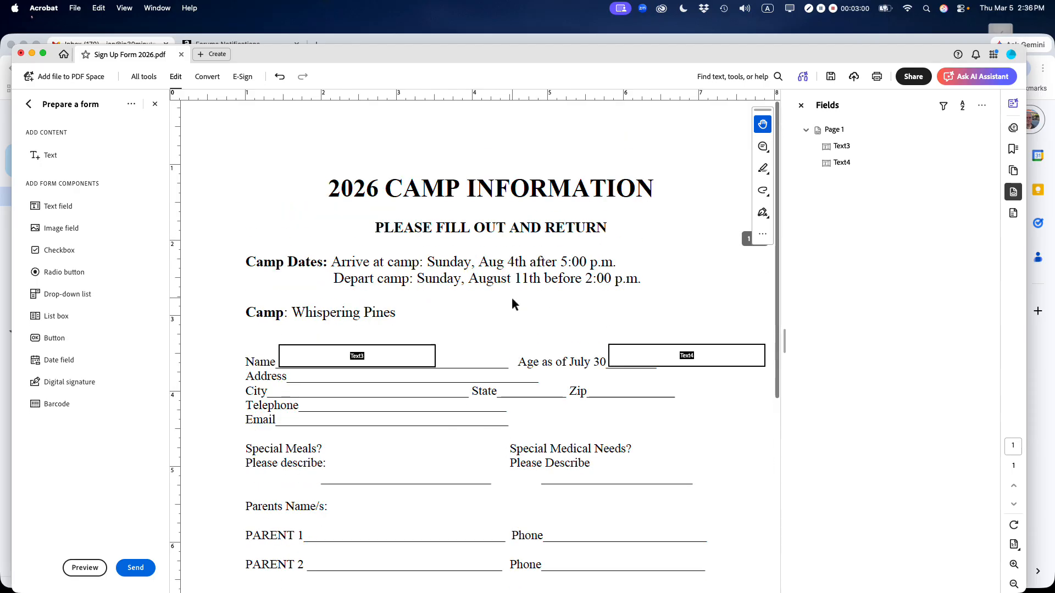
Resize the Name text field so it spans the full underline and its height fits the line of text.
left_click(379, 365)
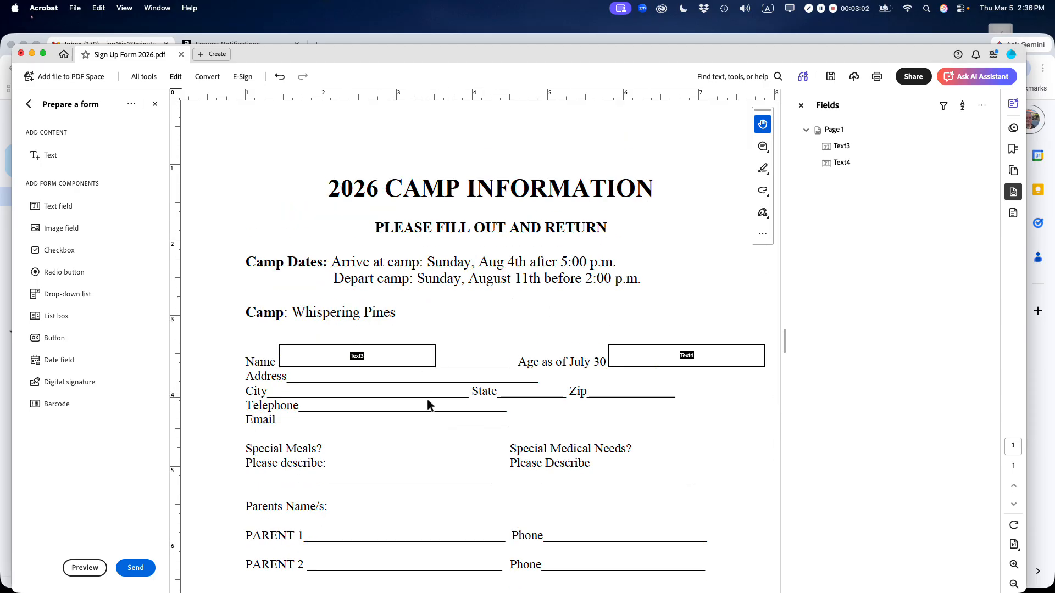
double_click(357, 357)
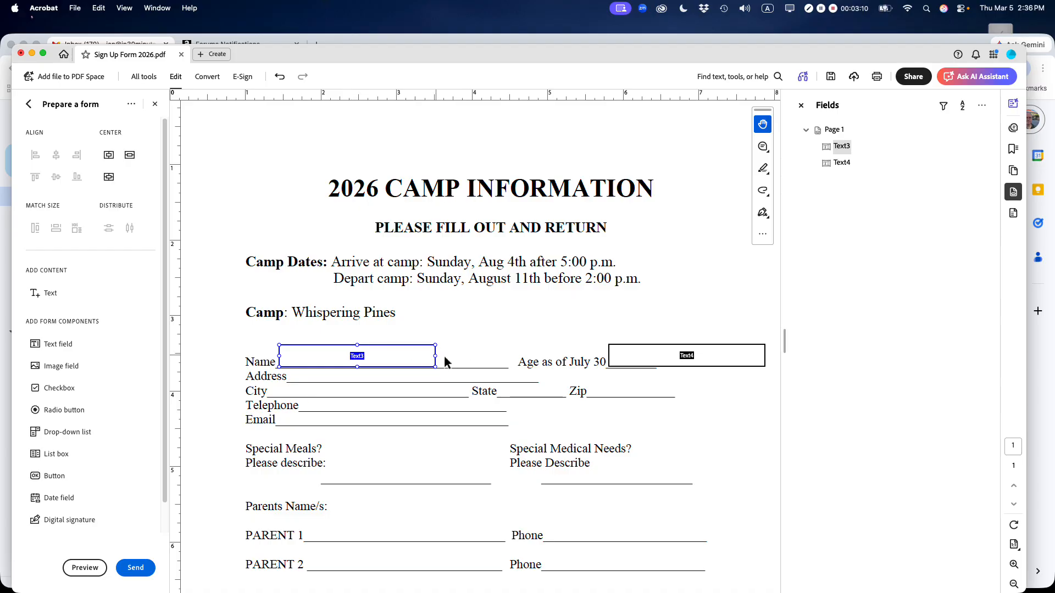
left_click(1014, 564)
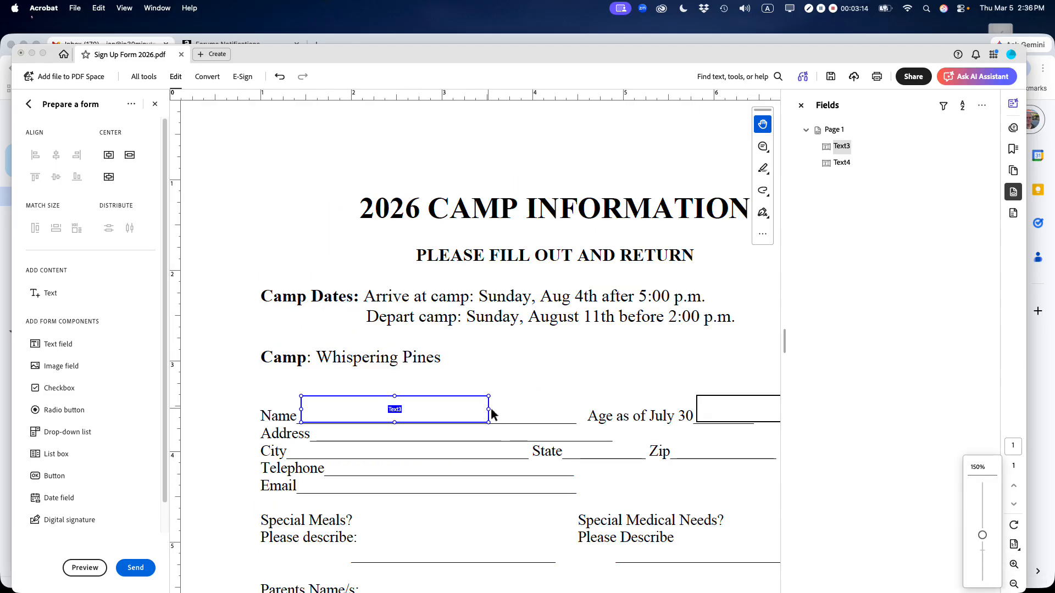
left_click_drag(489, 411, 576, 413)
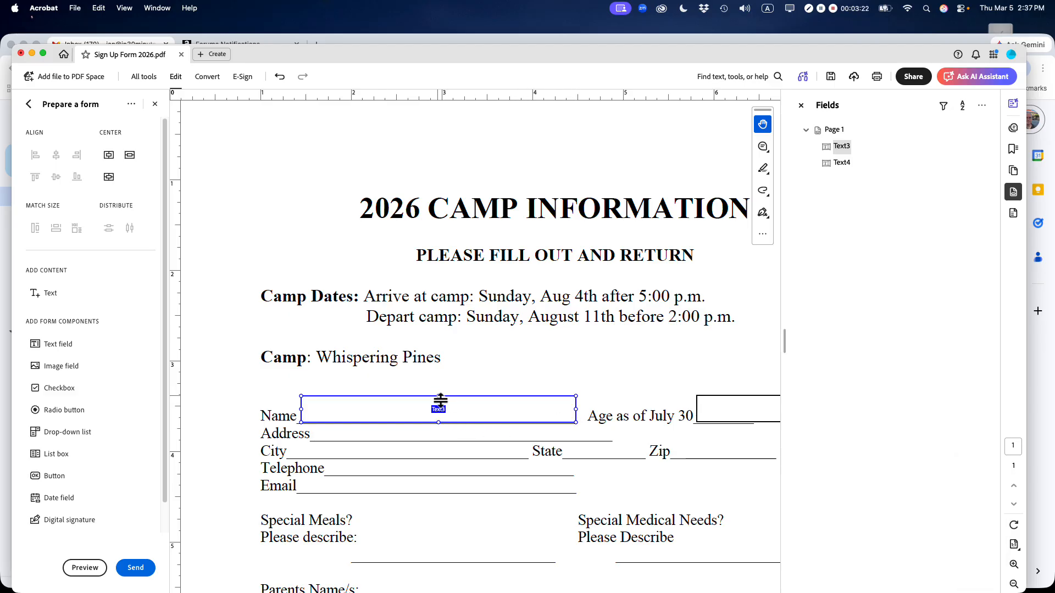
left_click_drag(441, 400, 440, 410)
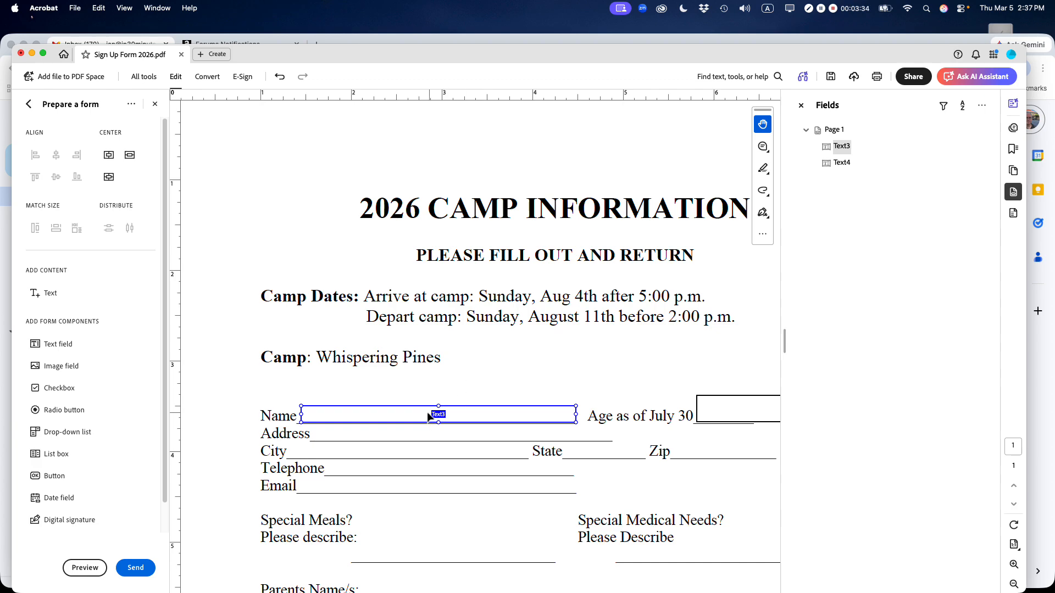
left_click(638, 344)
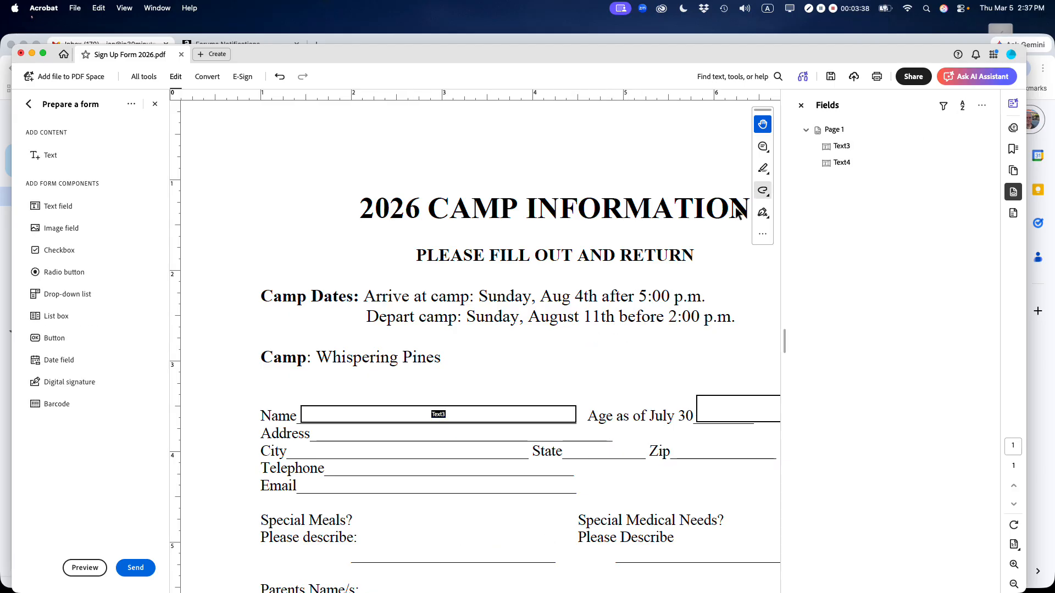
Resize the text field after "Age as of July 30" to match its short underline and fit the line of text in height.
left_click(1014, 585)
left_click(687, 356)
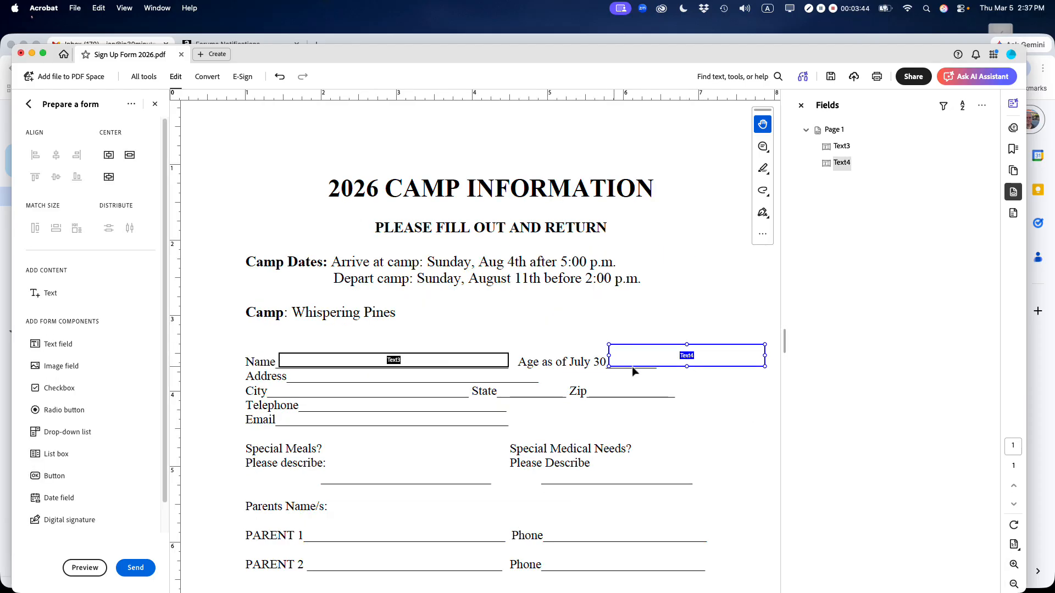
left_click_drag(765, 357, 656, 357)
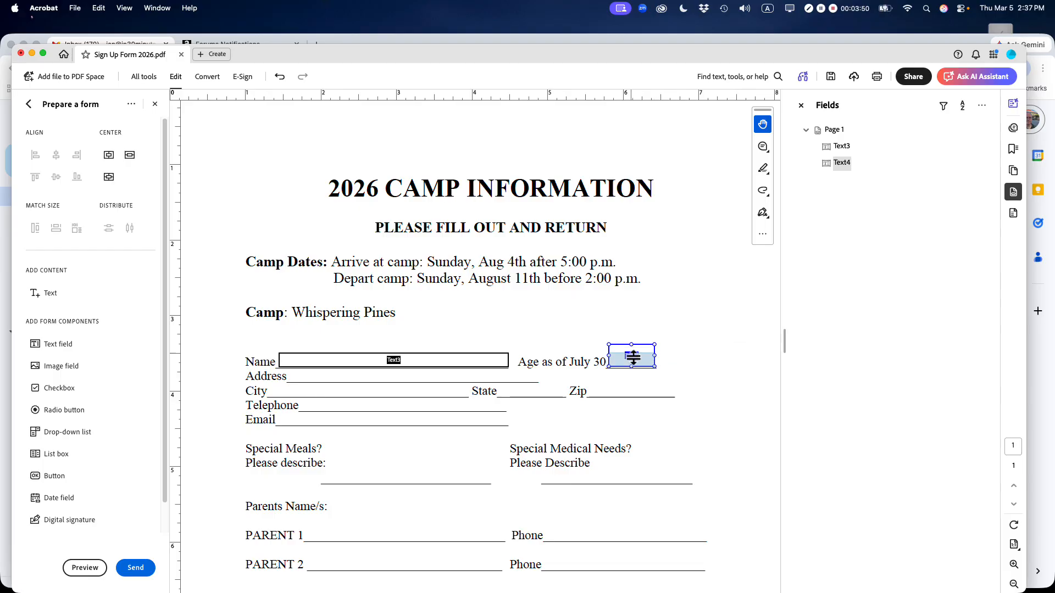
left_click(532, 287)
left_click(532, 286)
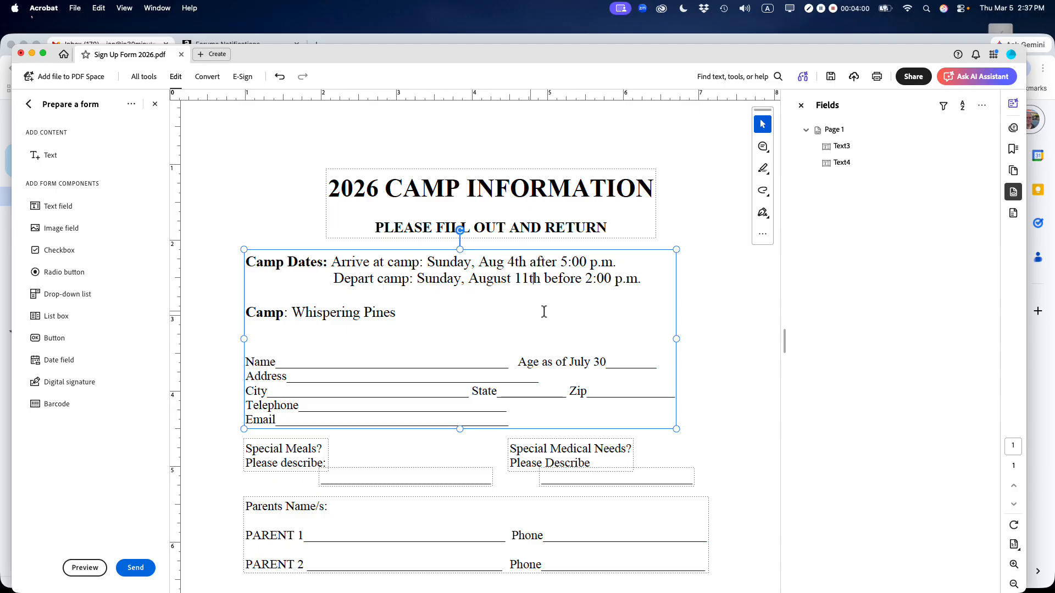
Open the properties of the text field beside the Name label and rename the field to "Name".
left_click(842, 147)
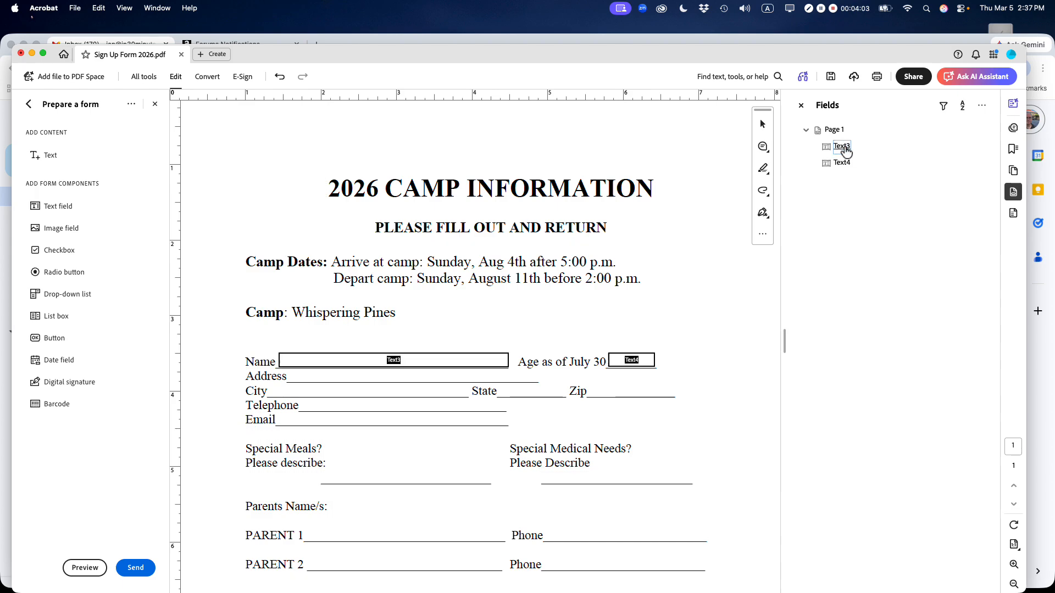
double_click(392, 362)
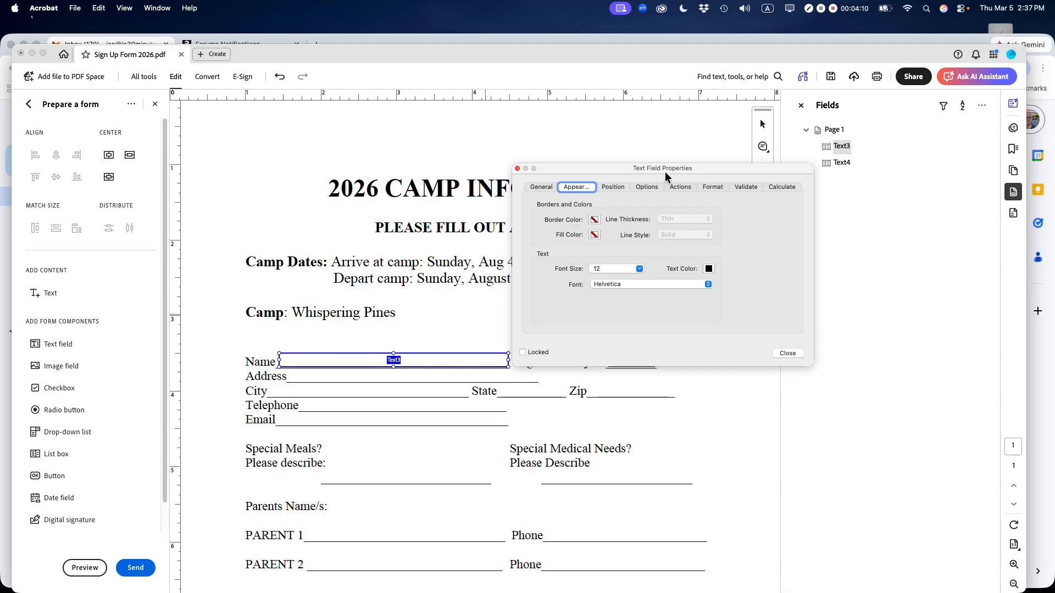
left_click(550, 186)
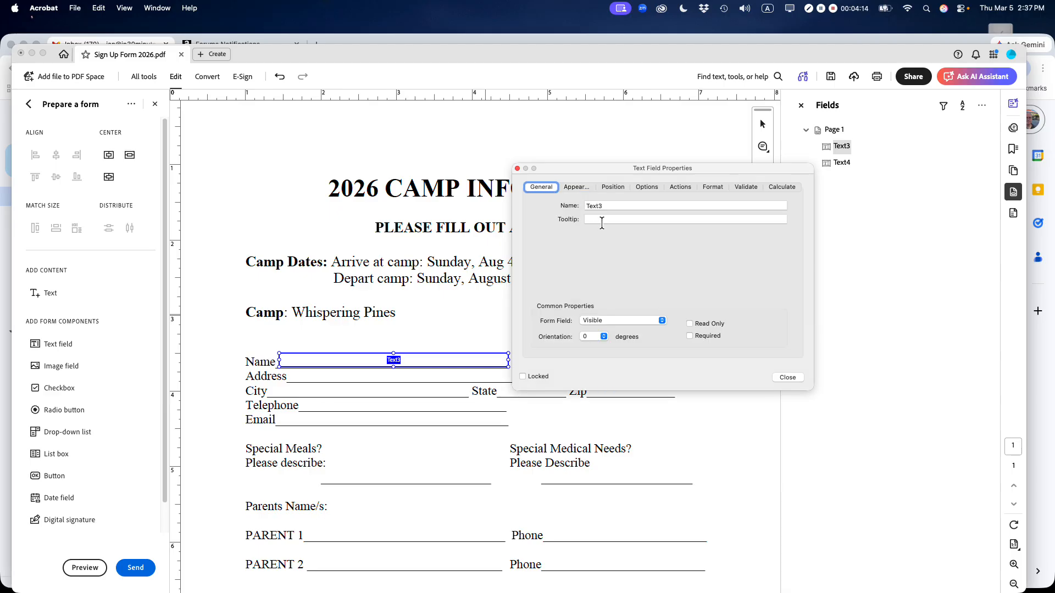
double_click(596, 207)
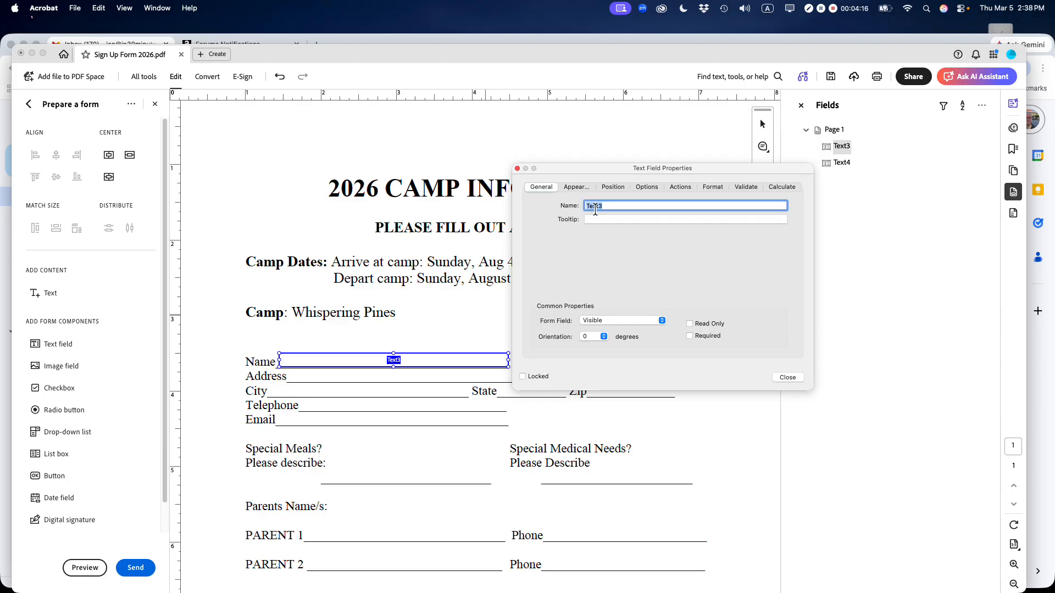
type("Name")
Give the "Age as of July 30" text field the tooltip "Click here and start typing" and set its font size to 10.
left_click(590, 221)
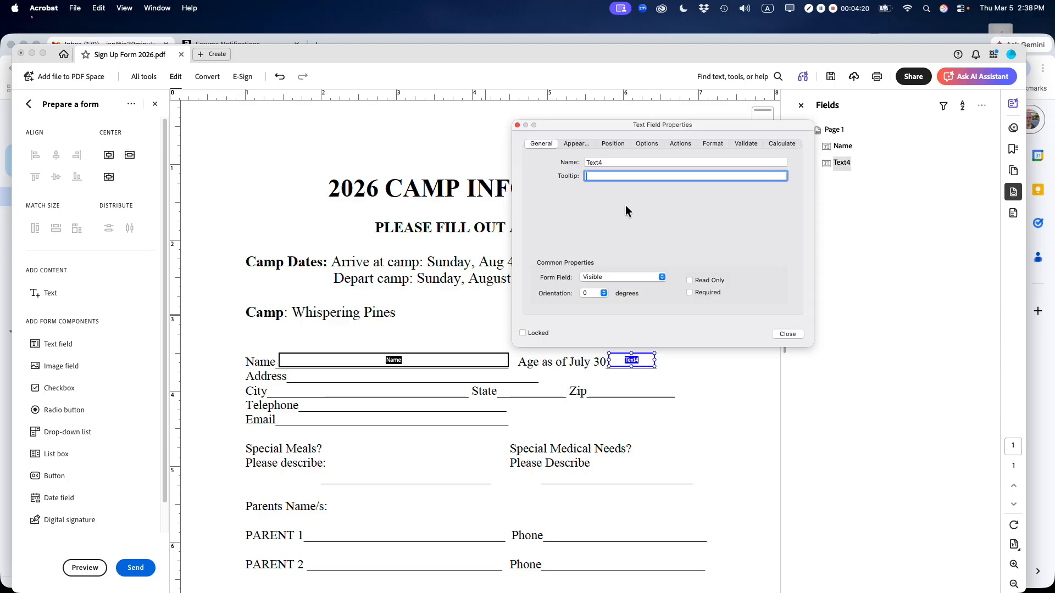
type("Click")
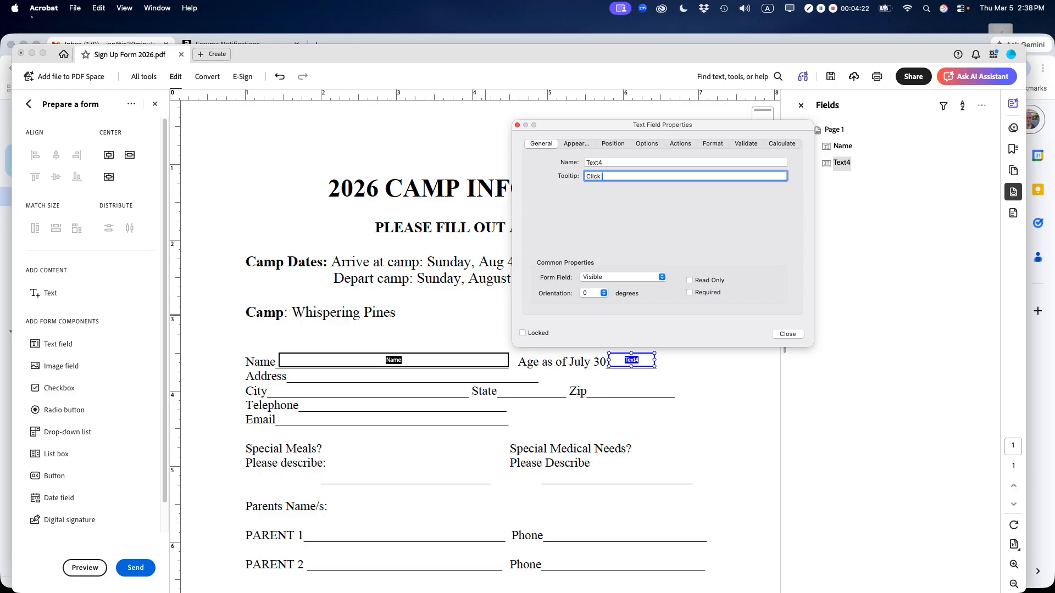
type(" here and start typing")
left_click(573, 145)
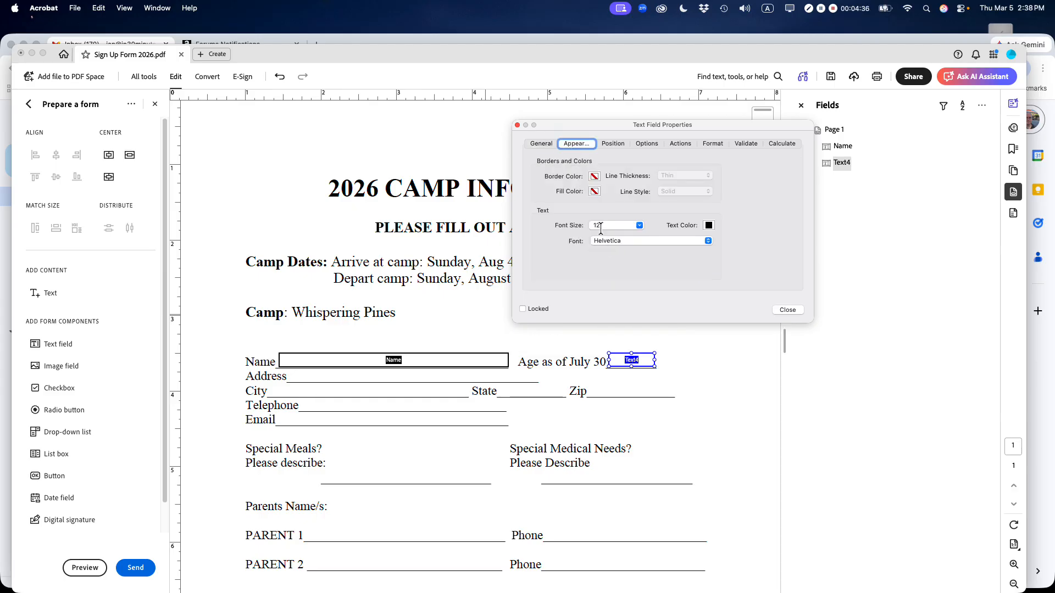
left_click(639, 225)
left_click(599, 246)
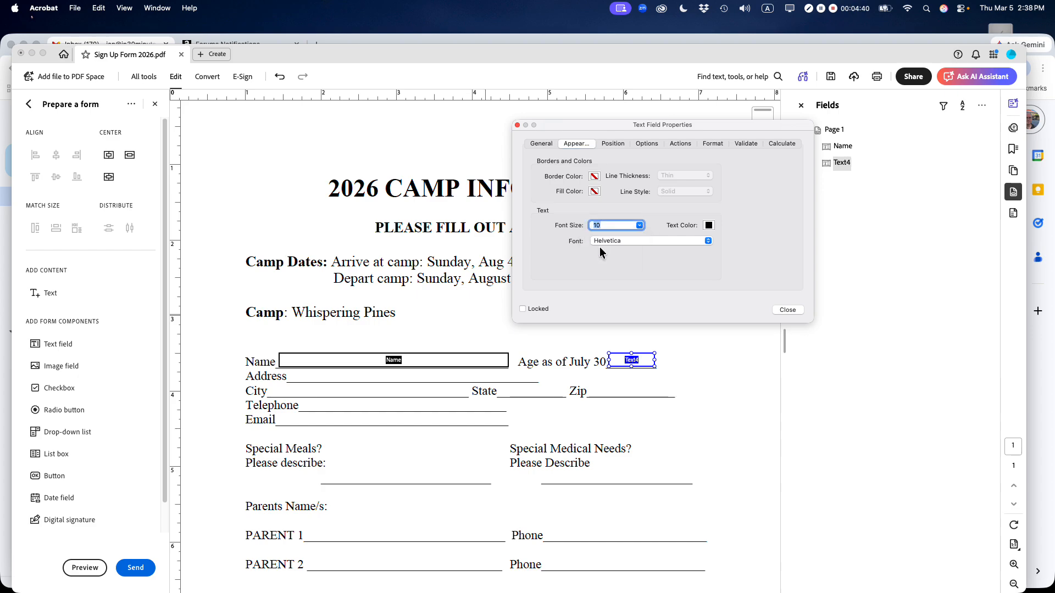
left_click(787, 310)
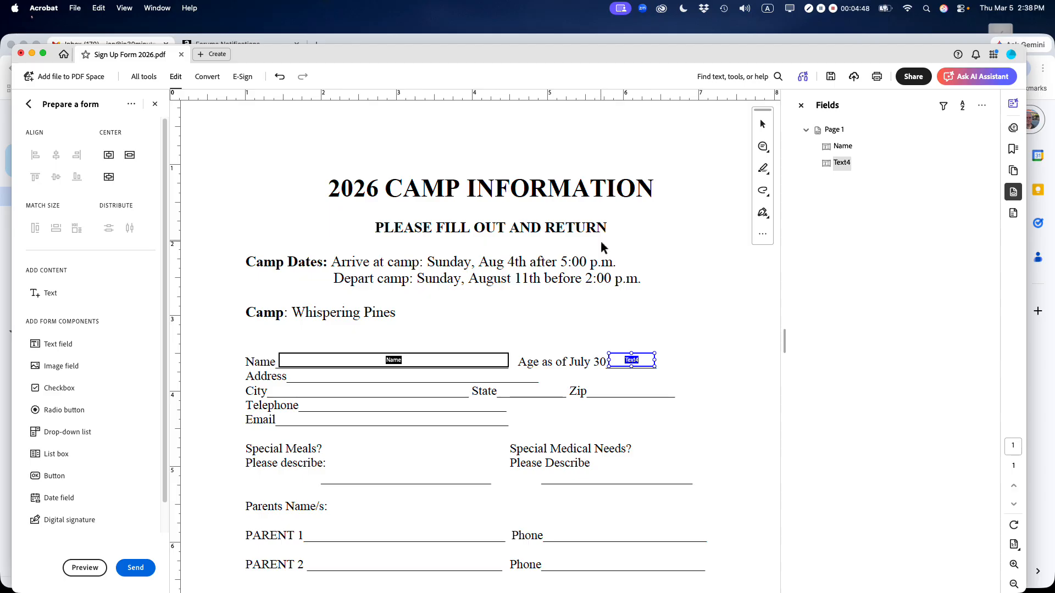
Save the form as a PDF named "Sign Up Form 2026 test1" in the demo folder.
key("super+s")
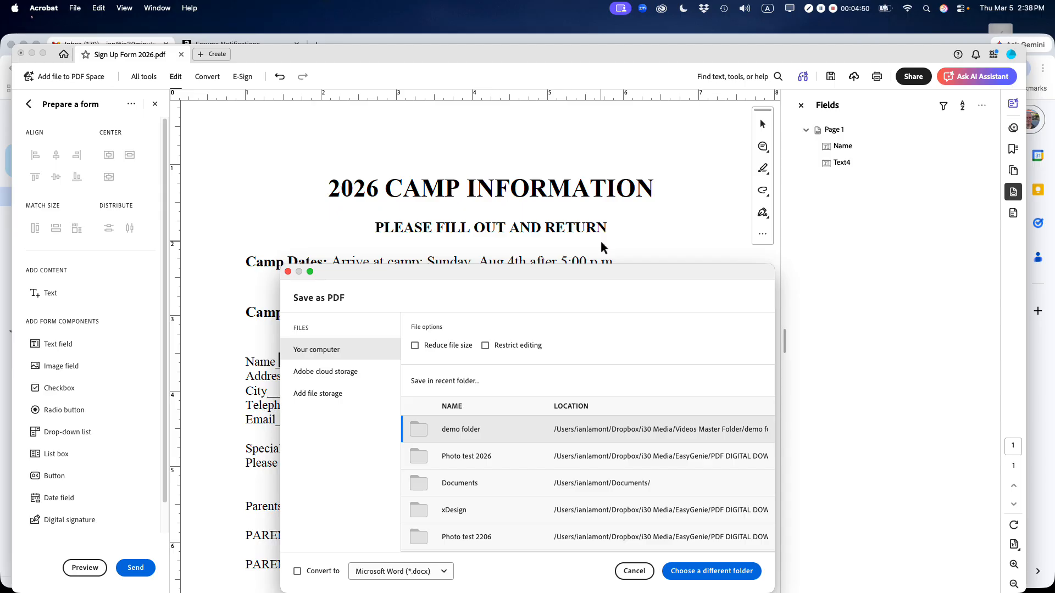
left_click(560, 429)
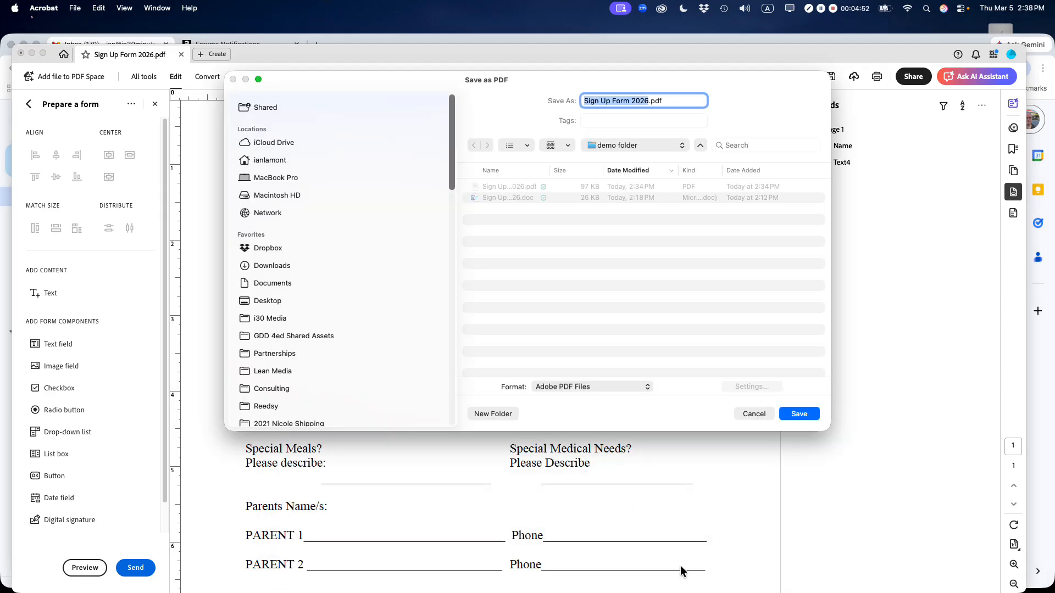
key("Right")
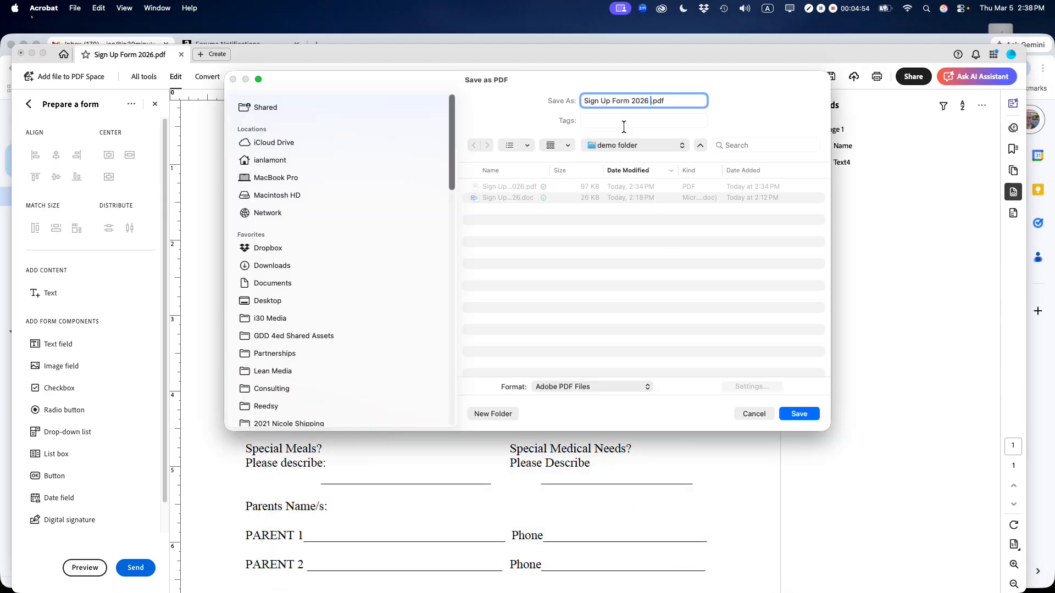
type("test1")
left_click(803, 414)
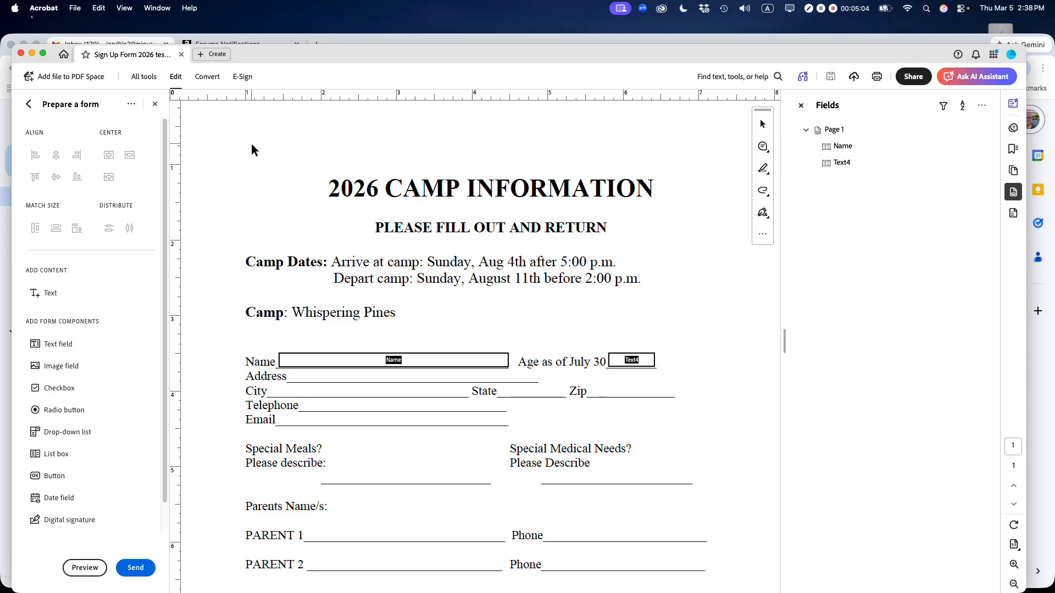
Close and reopen Sign Up Form 2026 test1, fill in "Test Name 1" and age 18 as a test, and close it without saving.
key("super+w")
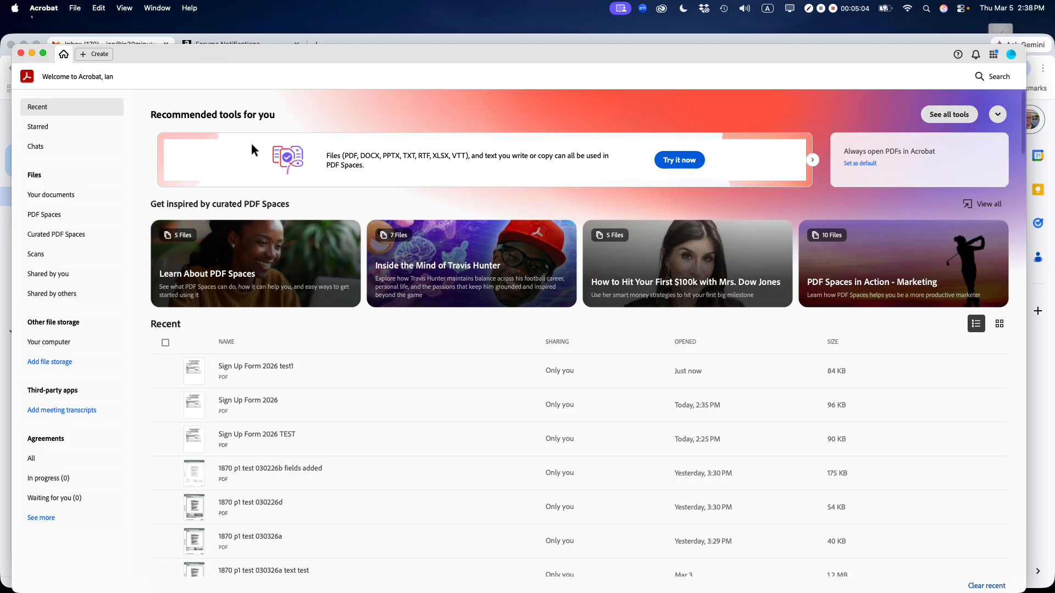
left_click(257, 367)
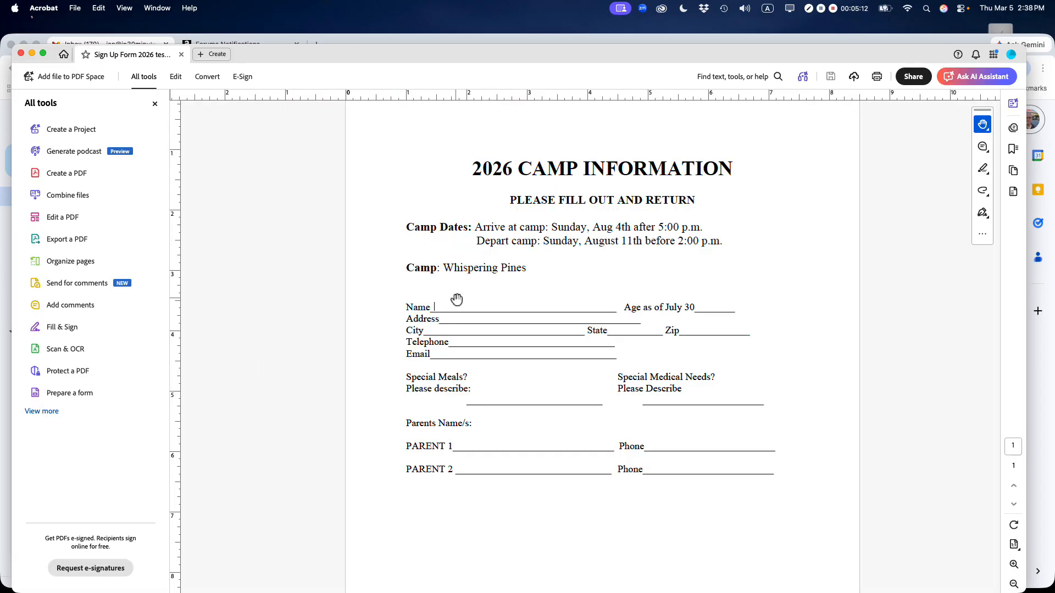
type("Test Name 1")
left_click(181, 54)
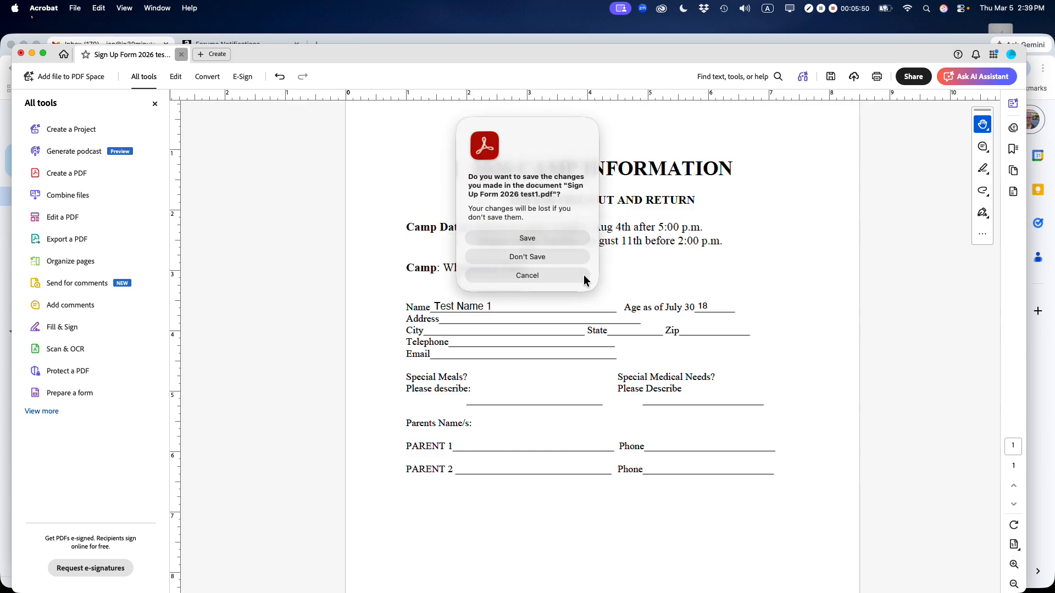
left_click(527, 257)
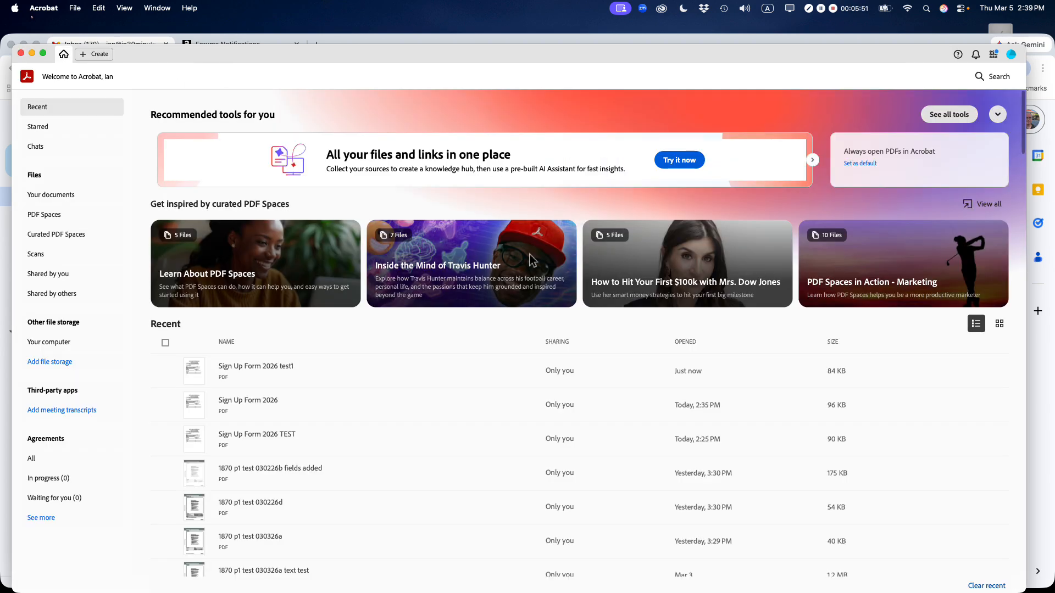
Open the original Sign Up Form 2026 PDF and create a form from it, leaving signatures and field auto-detection off.
left_click(253, 398)
double_click(253, 402)
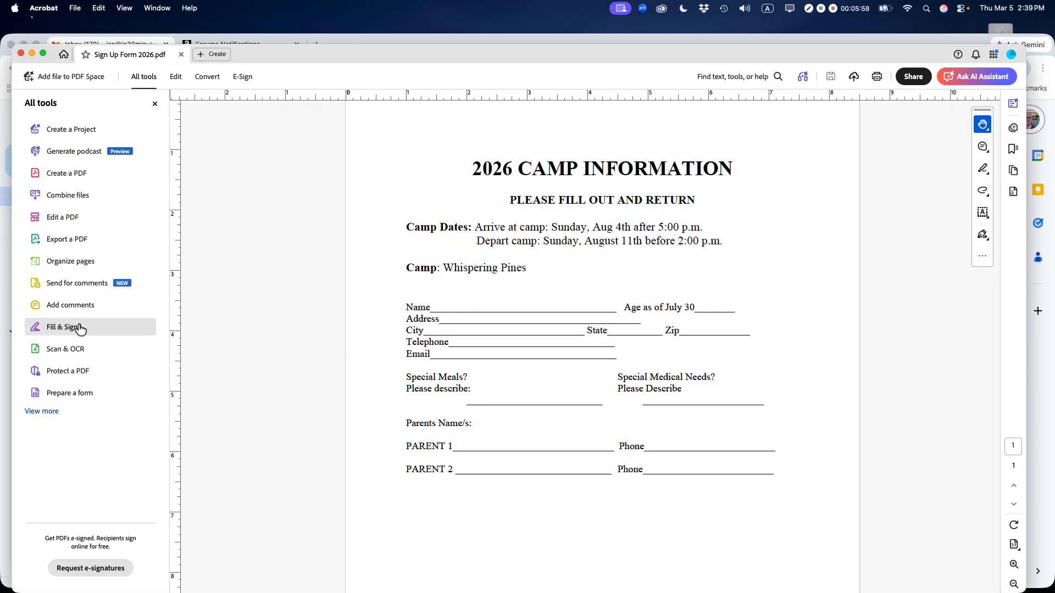
left_click(77, 396)
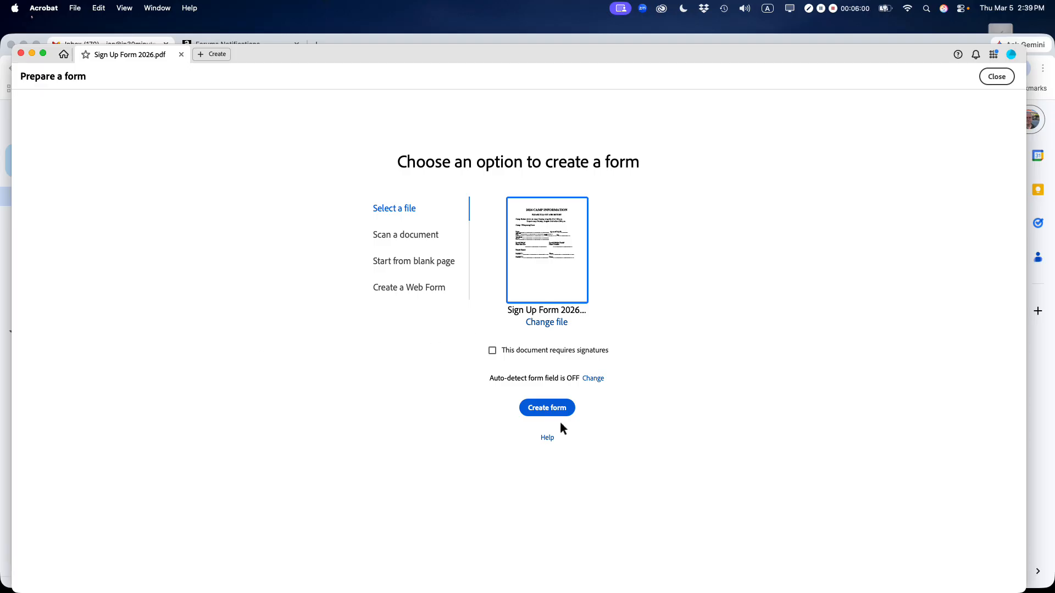
left_click(548, 407)
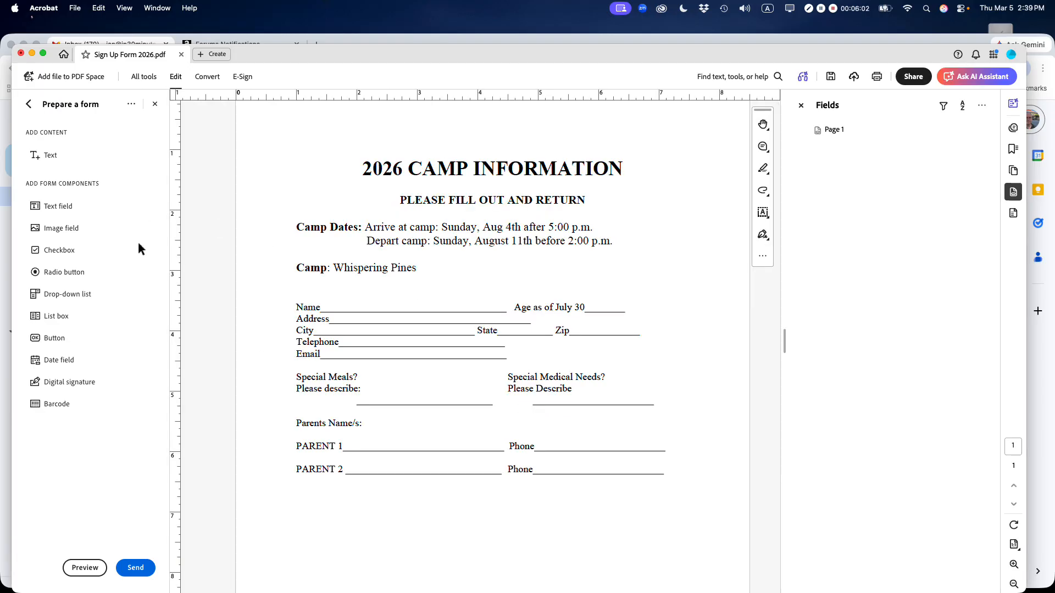
Place a text field after the Name label and another after "Age as of July 30", leaving placement mode when done.
left_click(45, 206)
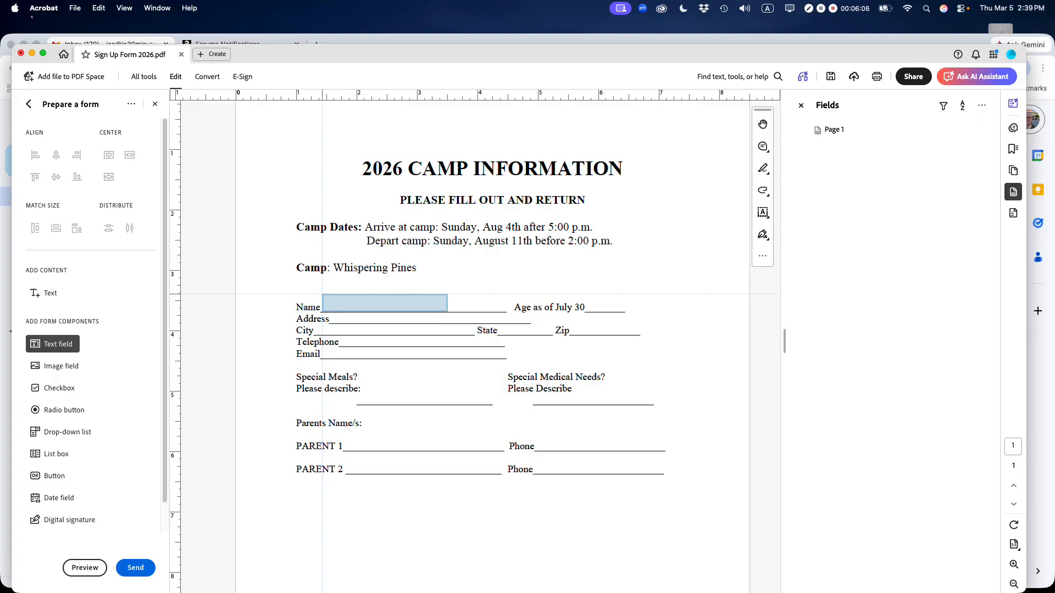
left_click(323, 295)
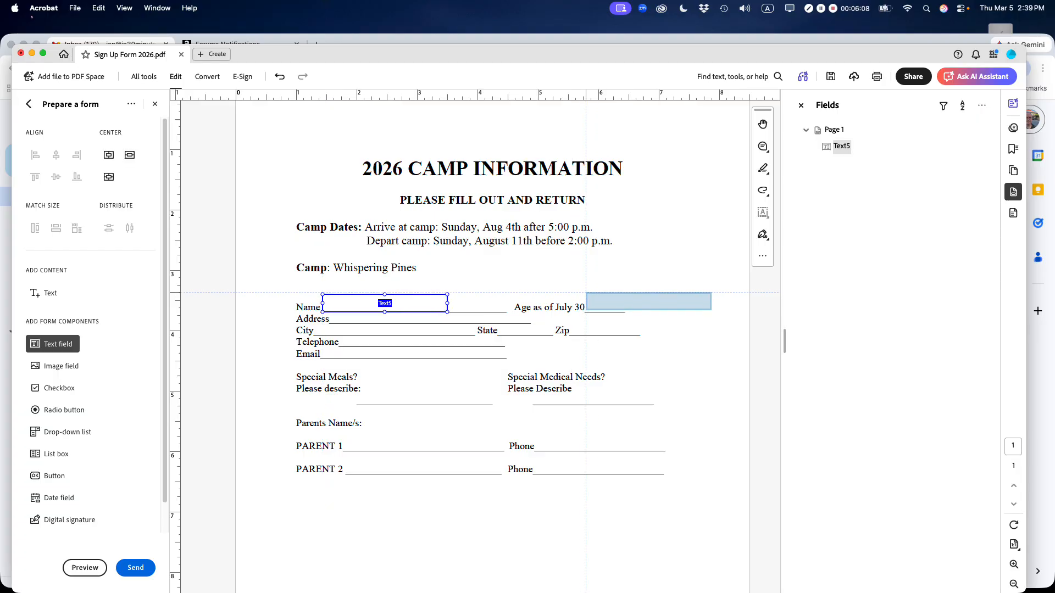
left_click(586, 294)
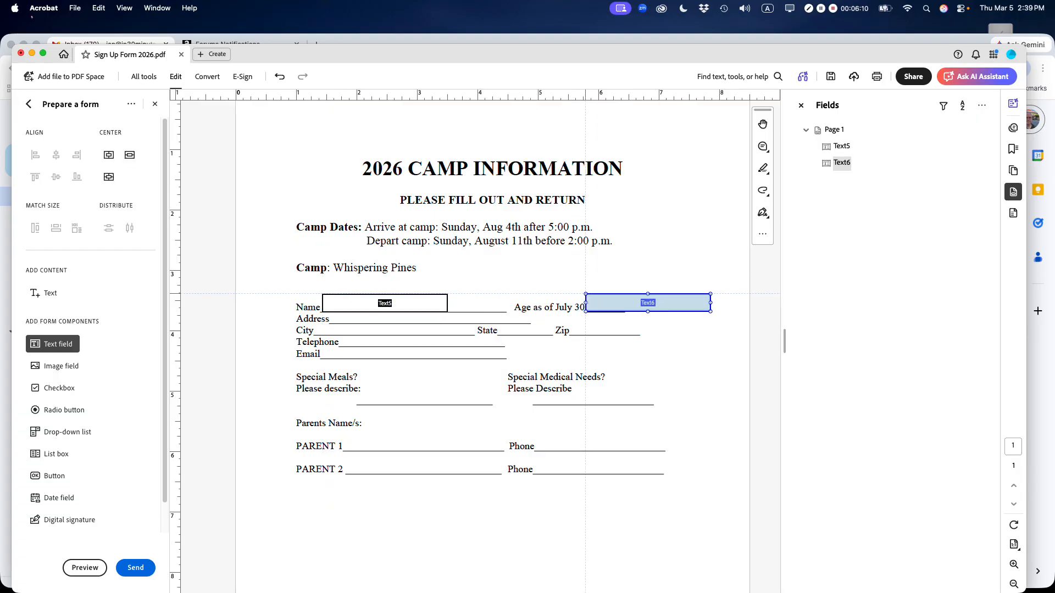
key("Escape")
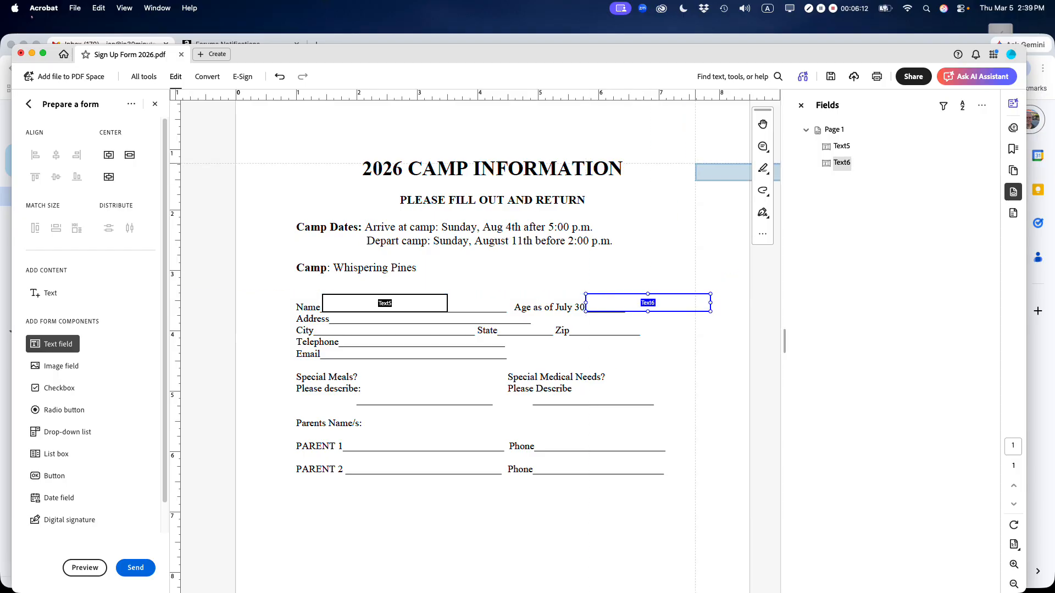
left_click(763, 125)
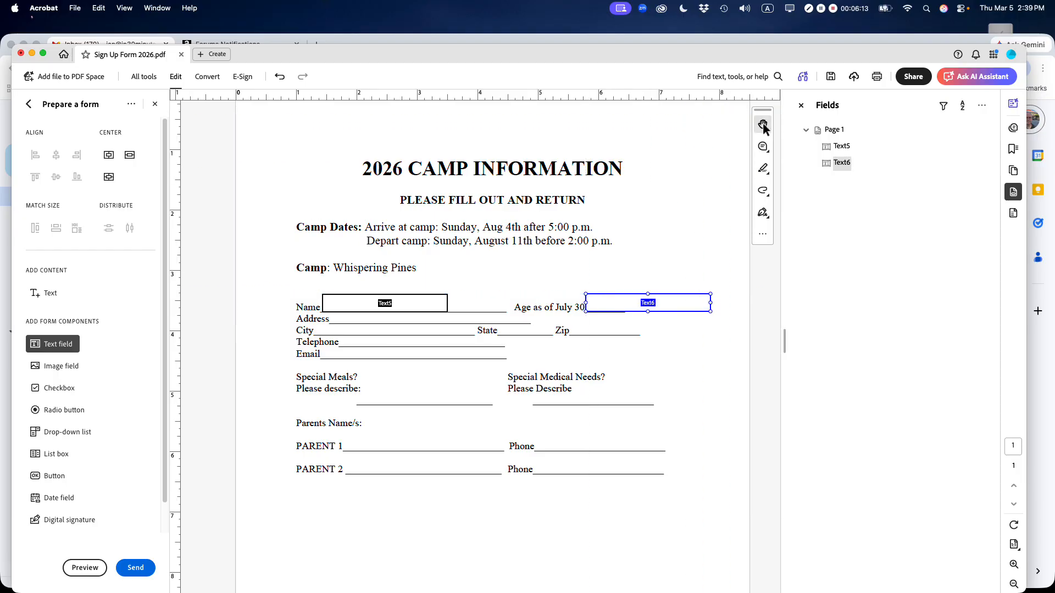
Resize the Name text field to span its full underline at one-line height, and set its font size to 9.
left_click(367, 308)
left_click_drag(449, 305, 507, 304)
left_click_drag(417, 299, 417, 306)
double_click(414, 306)
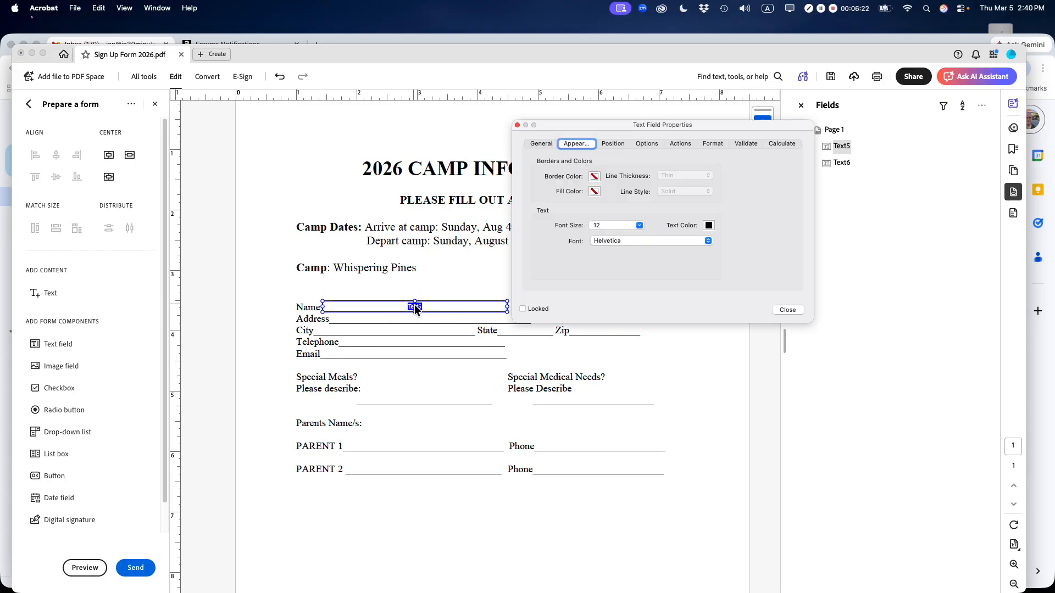
left_click(638, 226)
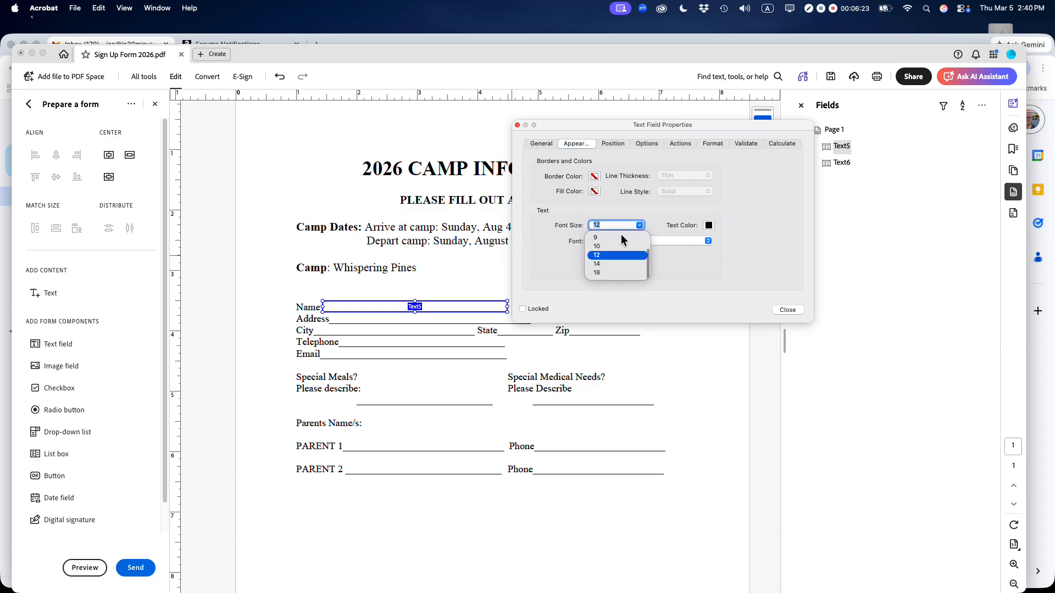
left_click(605, 237)
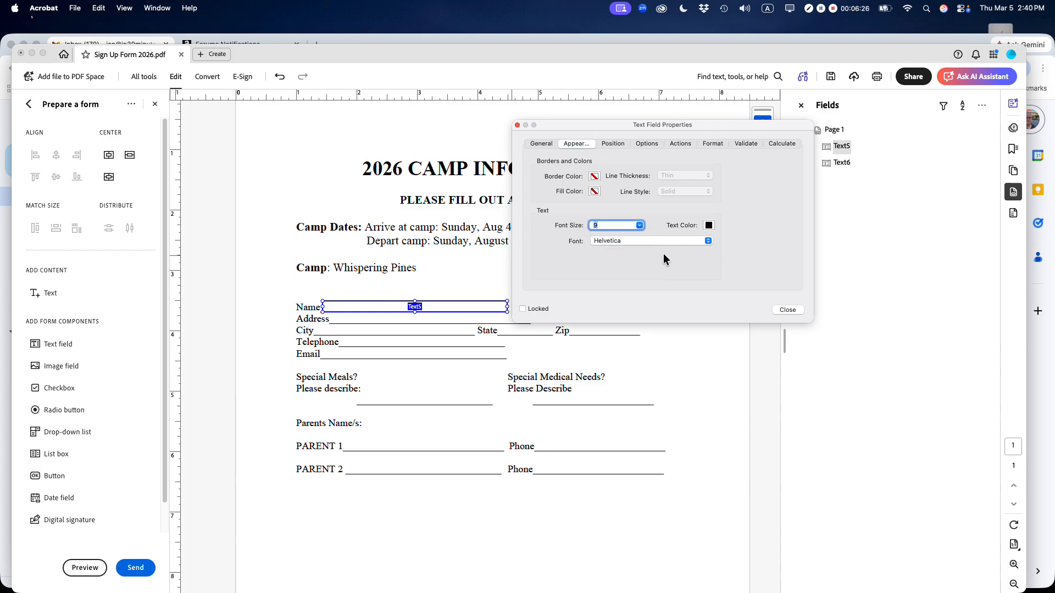
left_click(787, 310)
Shrink the "Age as of July 30" text field to fit its short underline, and set its font size to 9.
left_click(639, 311)
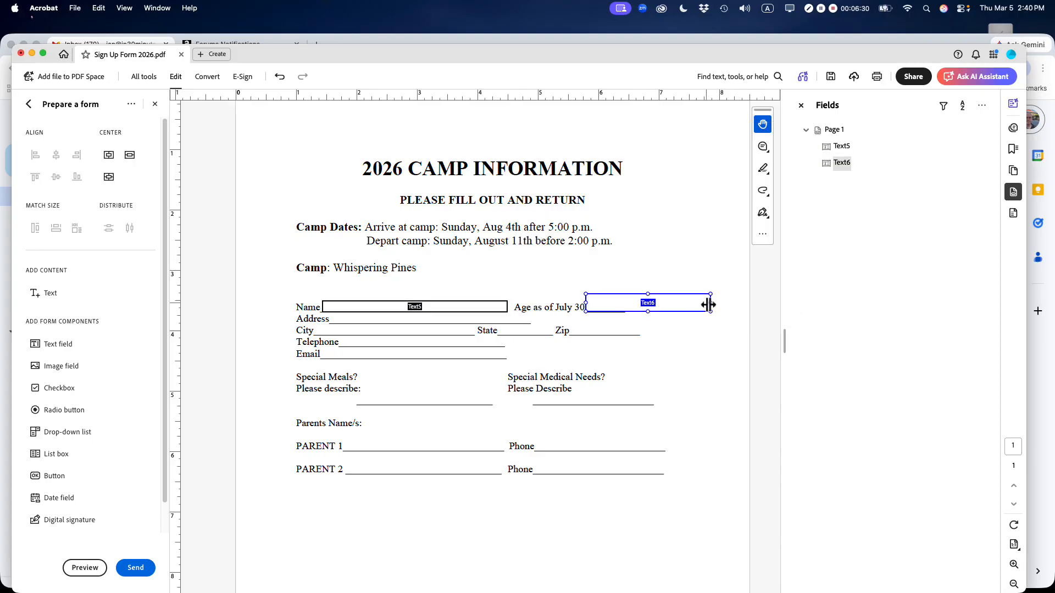
left_click_drag(711, 303, 608, 303)
double_click(608, 307)
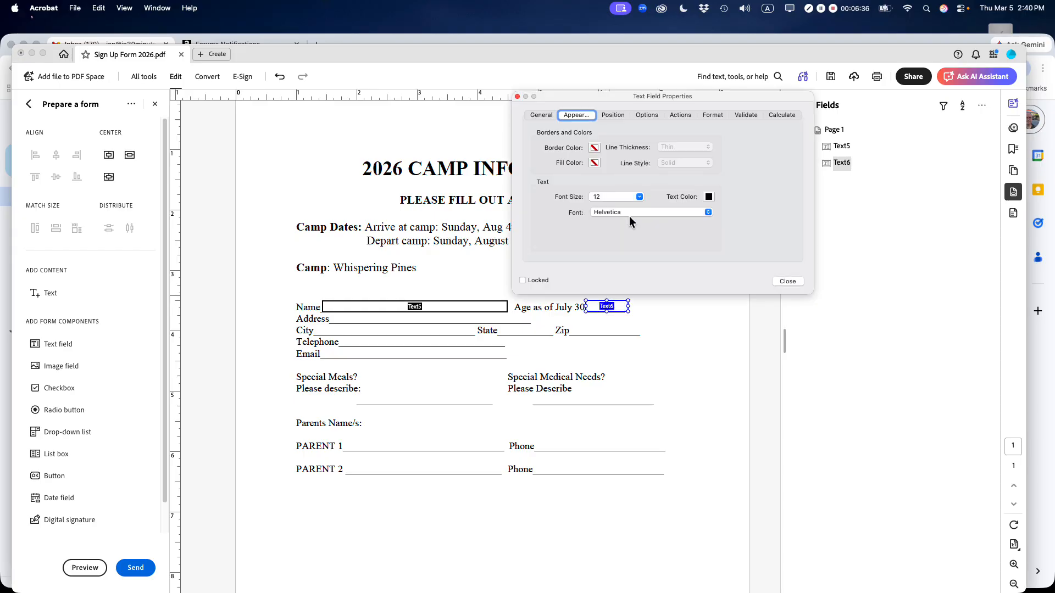
left_click(613, 198)
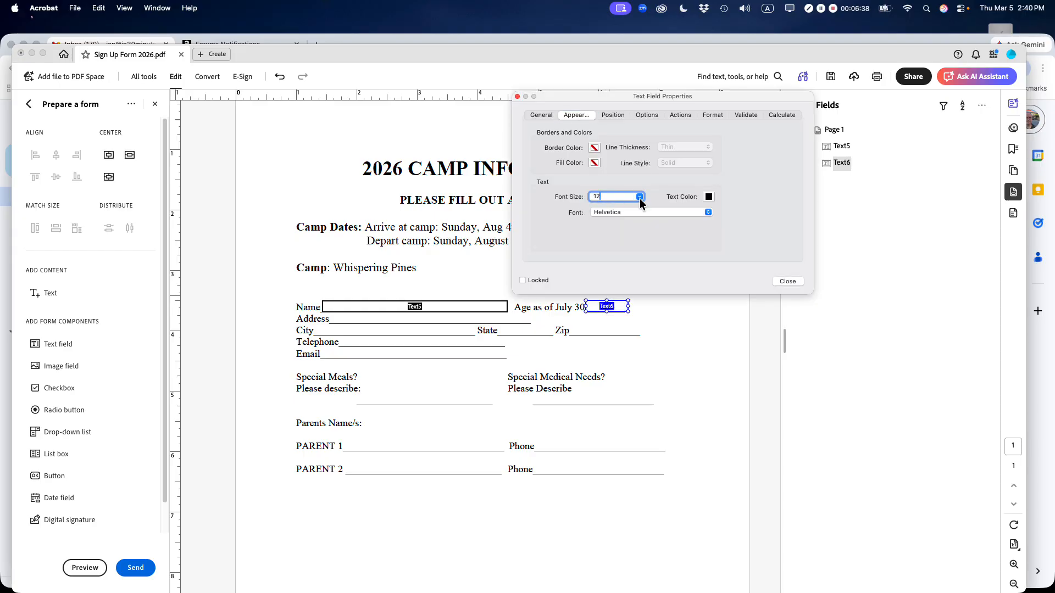
left_click(639, 198)
left_click(610, 213)
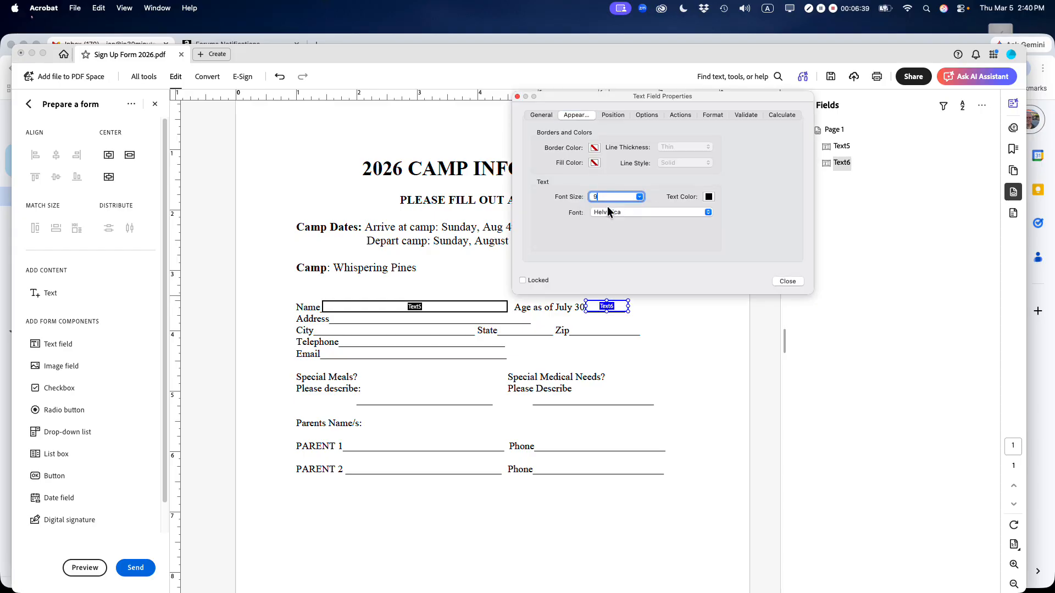
Close the field properties and rename the two text fields Name and Age to match their labels.
left_click(787, 280)
left_click(402, 307, "shift")
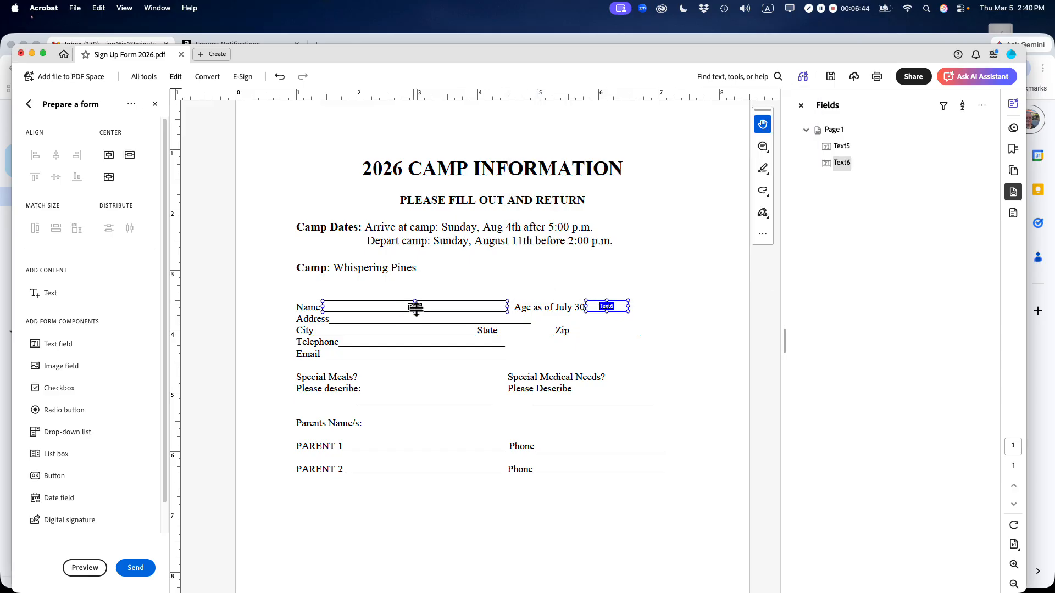
left_click(841, 146)
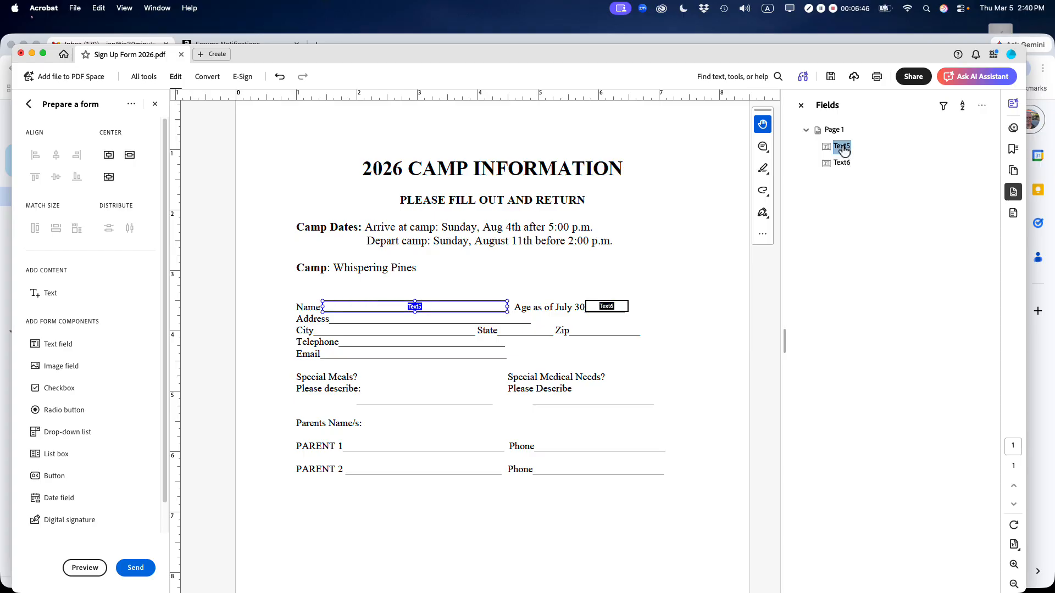
left_click(844, 146)
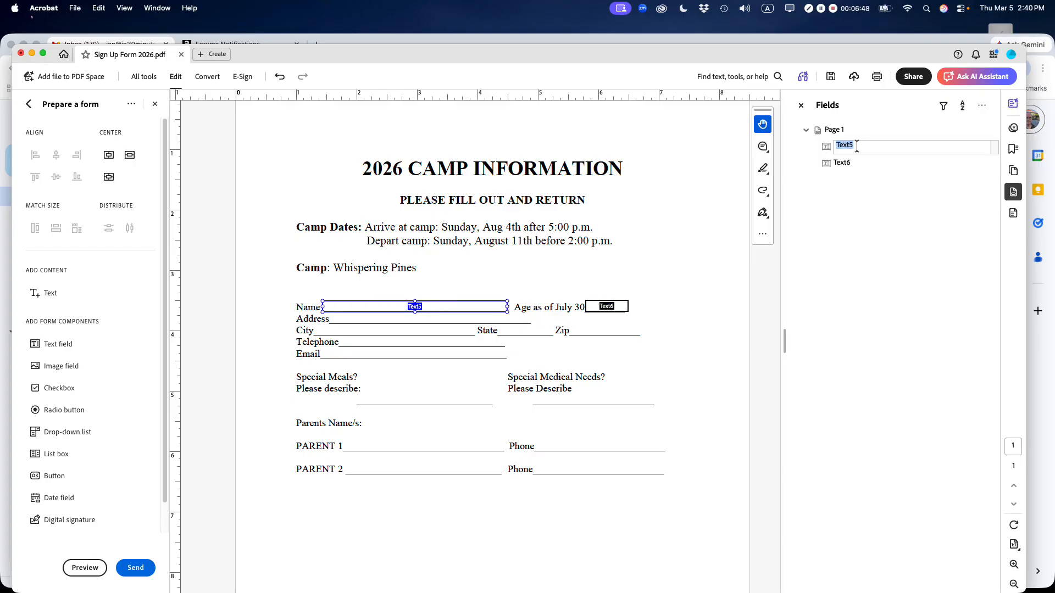
type("Name")
key("Tab")
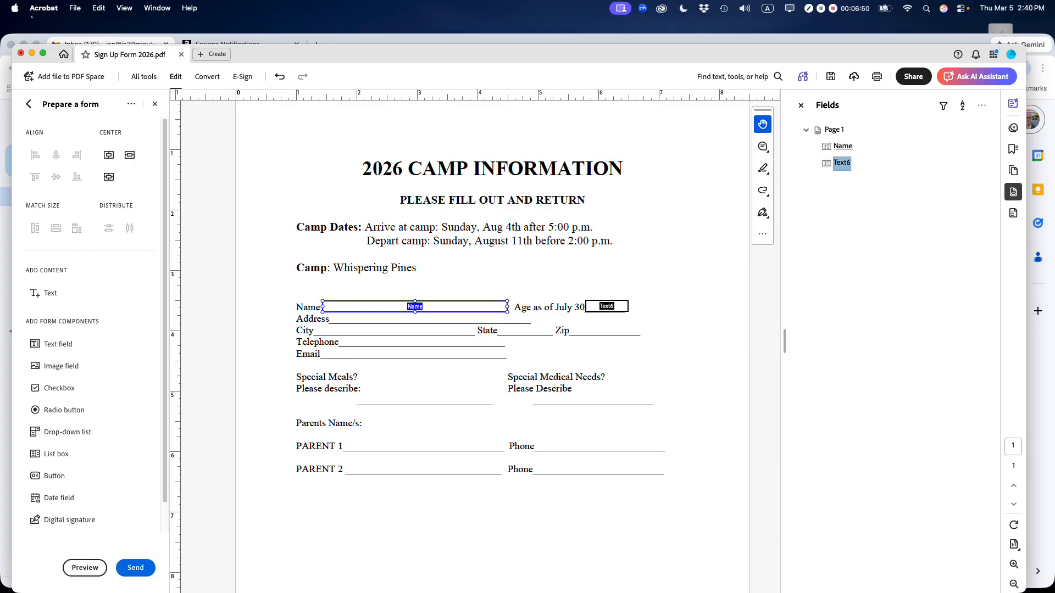
double_click(850, 166)
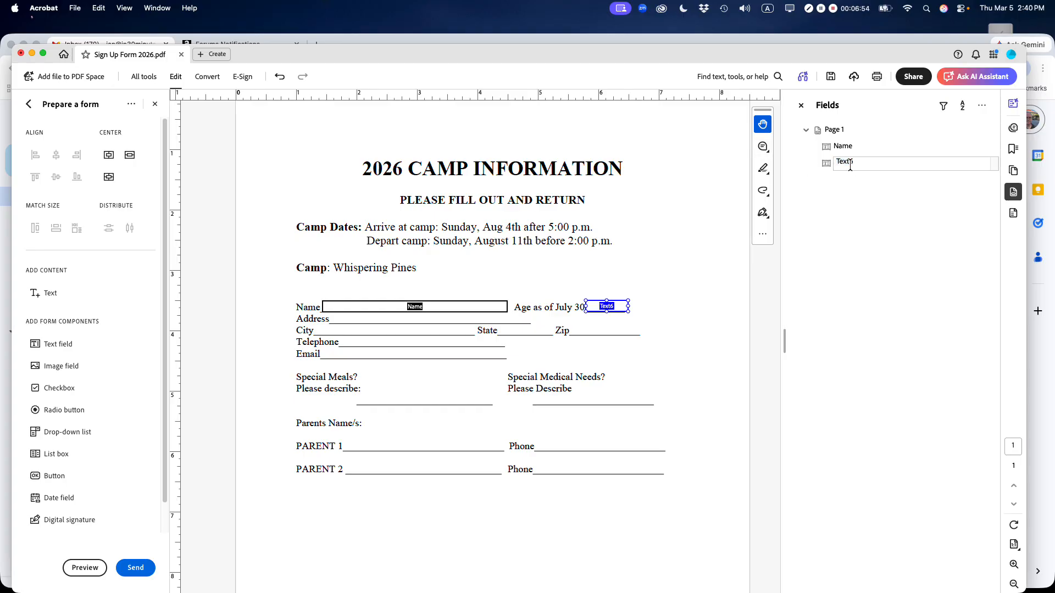
type("Age")
key("Return")
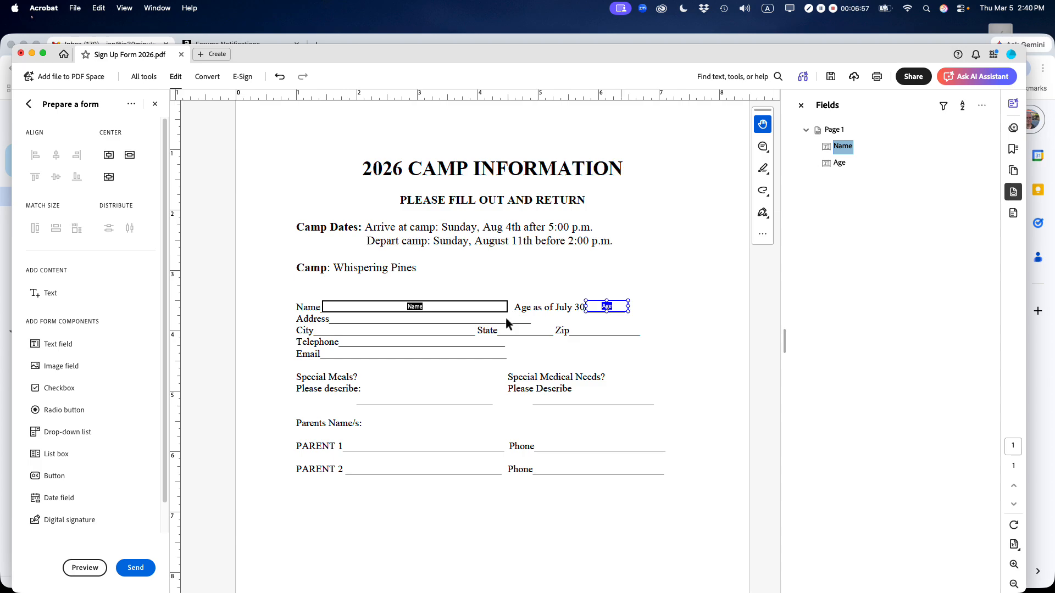
Create multiple copies of the Name field, set to 5 down and 1 across.
left_click(411, 307)
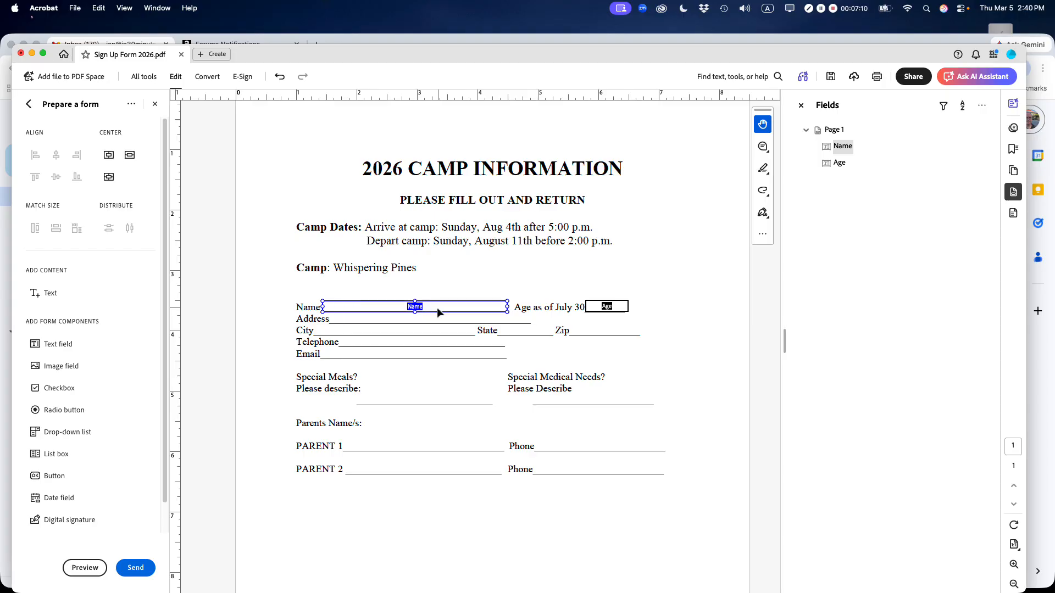
left_click(842, 147)
right_click(842, 148)
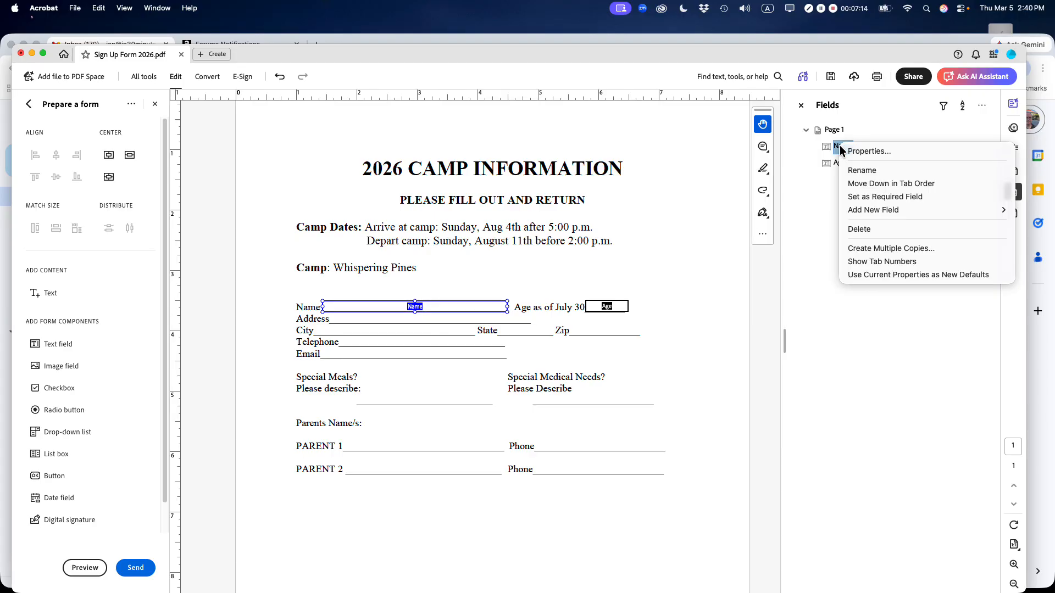
left_click(891, 248)
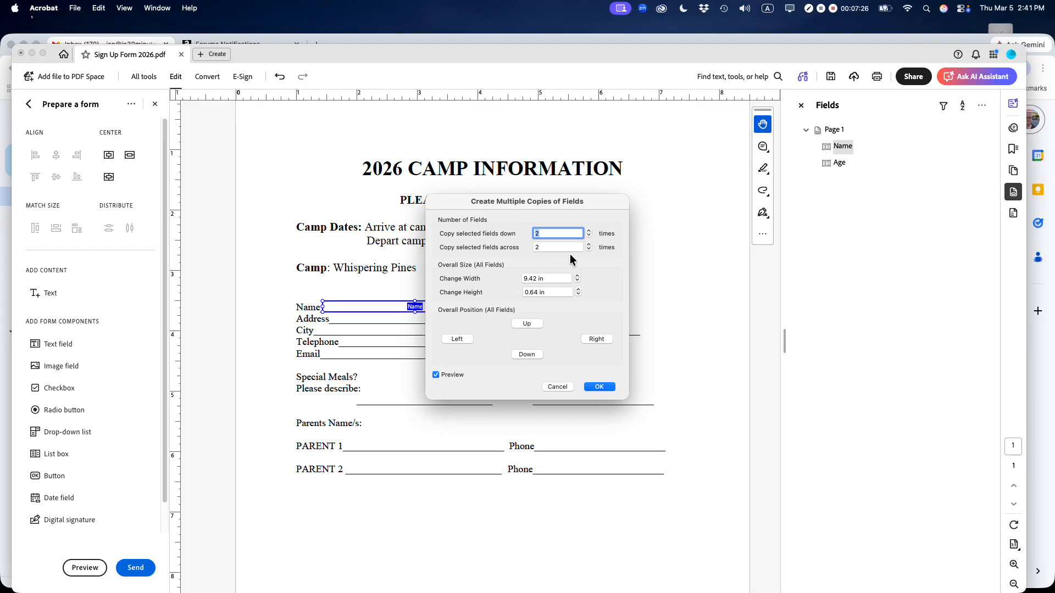
left_click(589, 250)
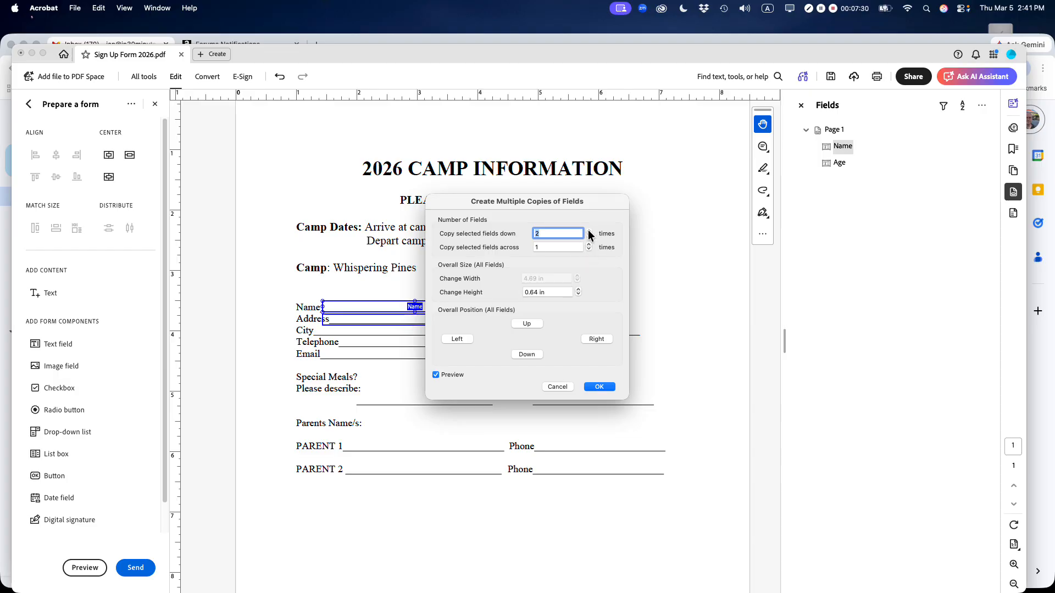
left_click(589, 230)
left_click(589, 231)
left_click(589, 230)
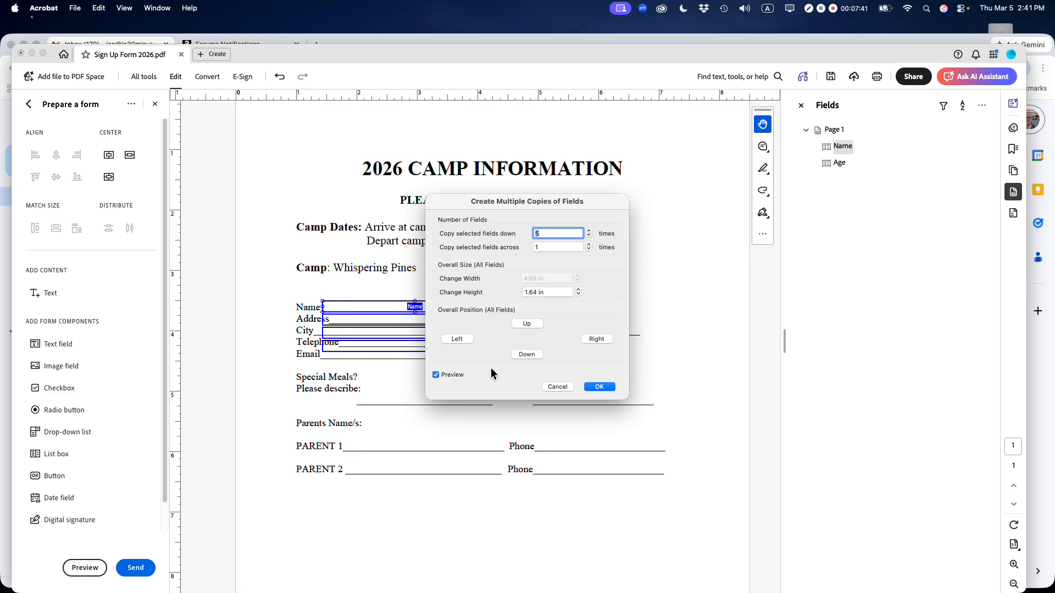
left_click(598, 387)
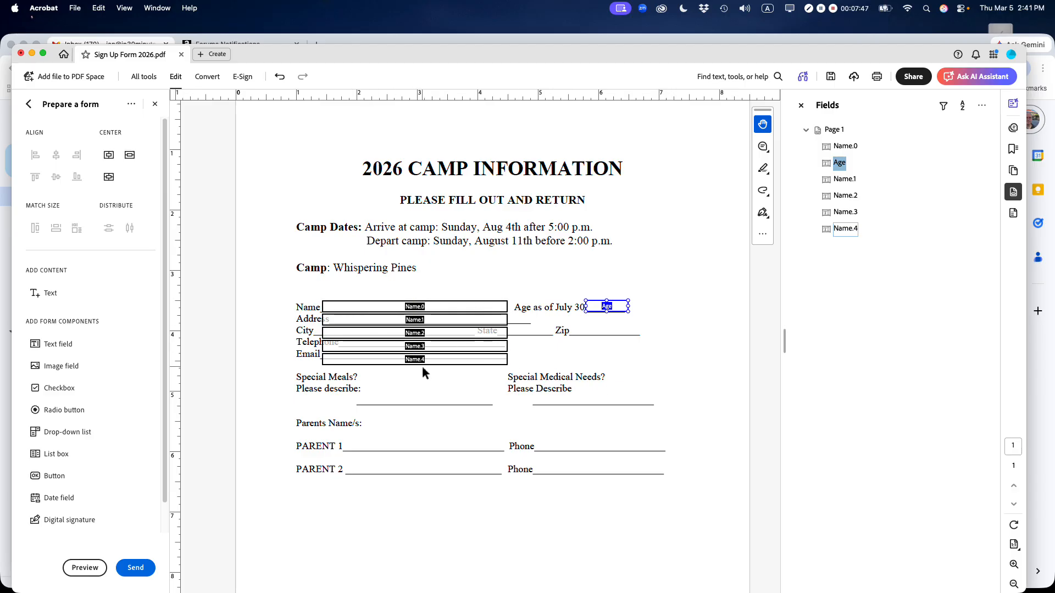
left_click(671, 350)
left_click(396, 324)
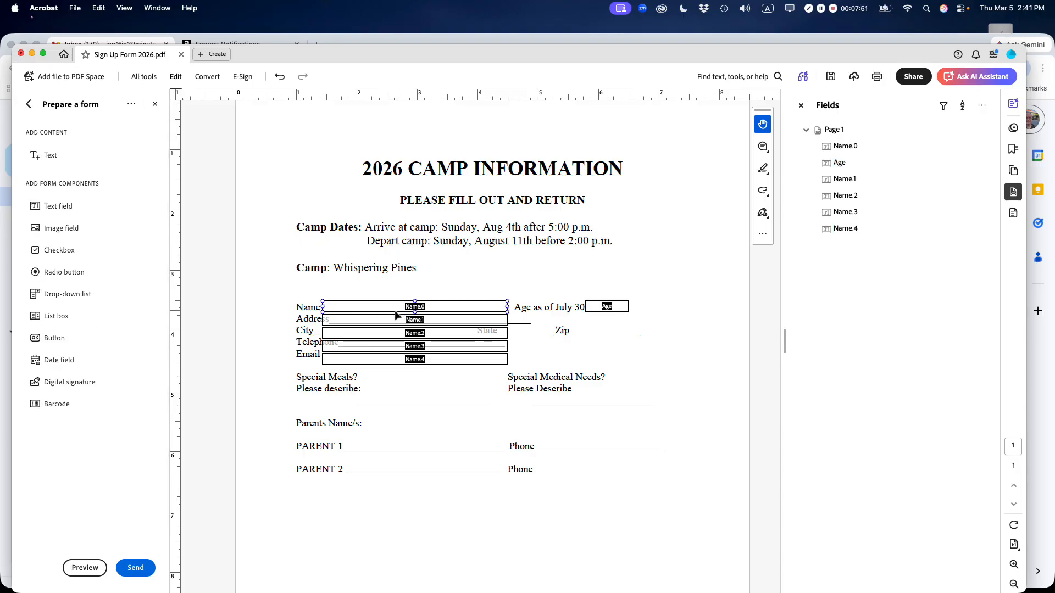
left_click(395, 323)
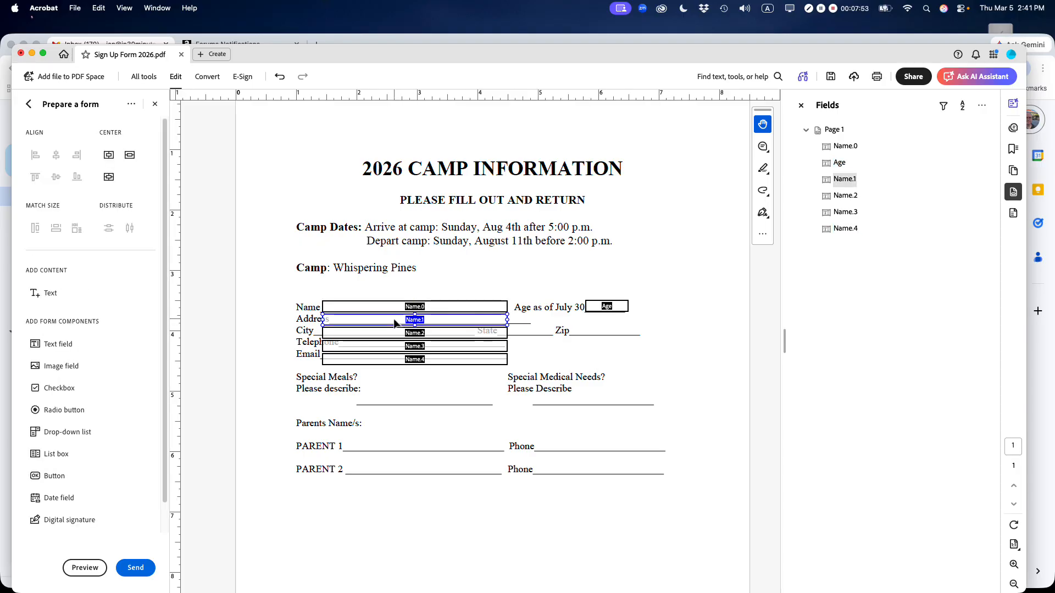
left_click(395, 309)
left_click(394, 322)
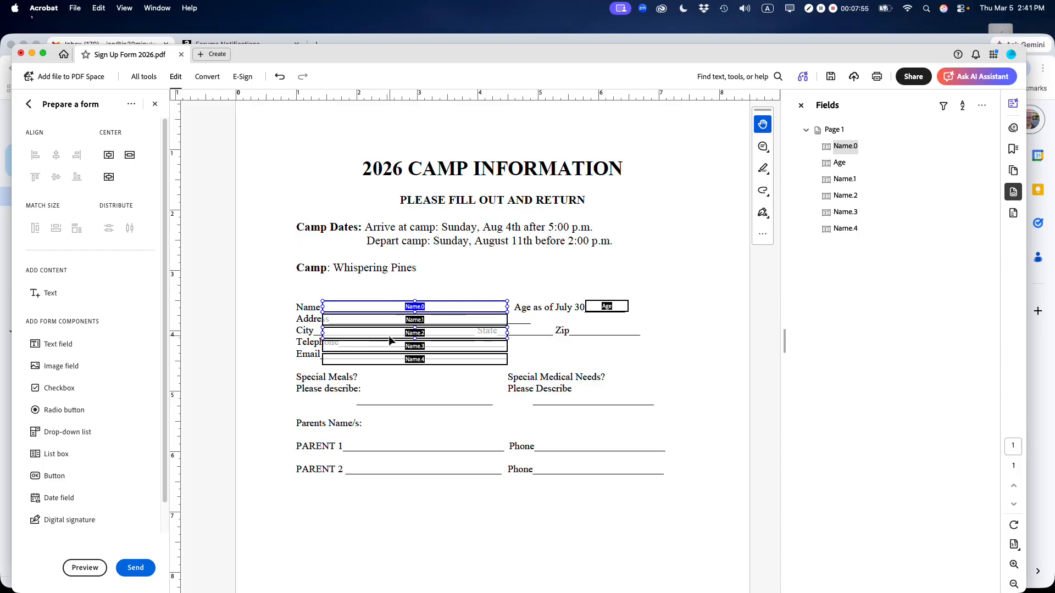
left_click(395, 335)
left_click(394, 348)
left_click(394, 361)
Shift the Name.1 field sideways so it starts just after the Address label, and deselect it.
left_click(368, 320, "shift")
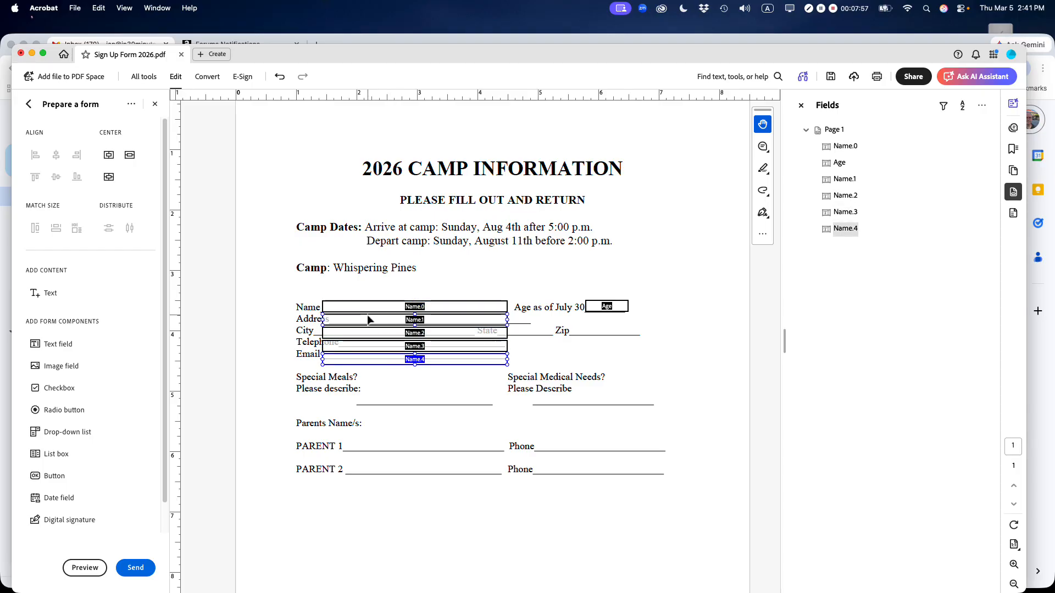
left_click_drag(370, 320, 380, 320)
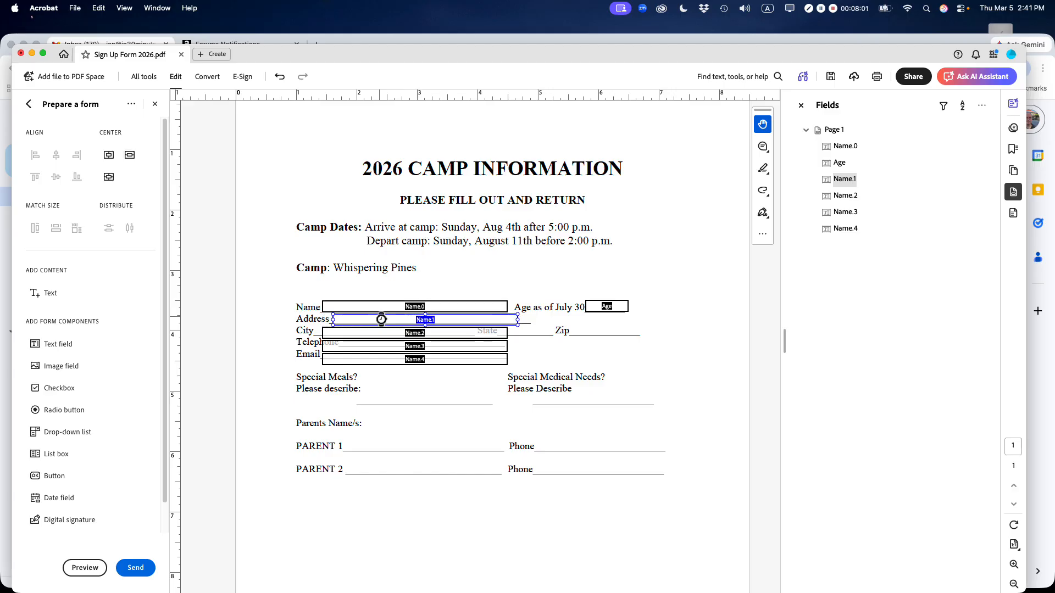
left_click(296, 266)
left_click(691, 290)
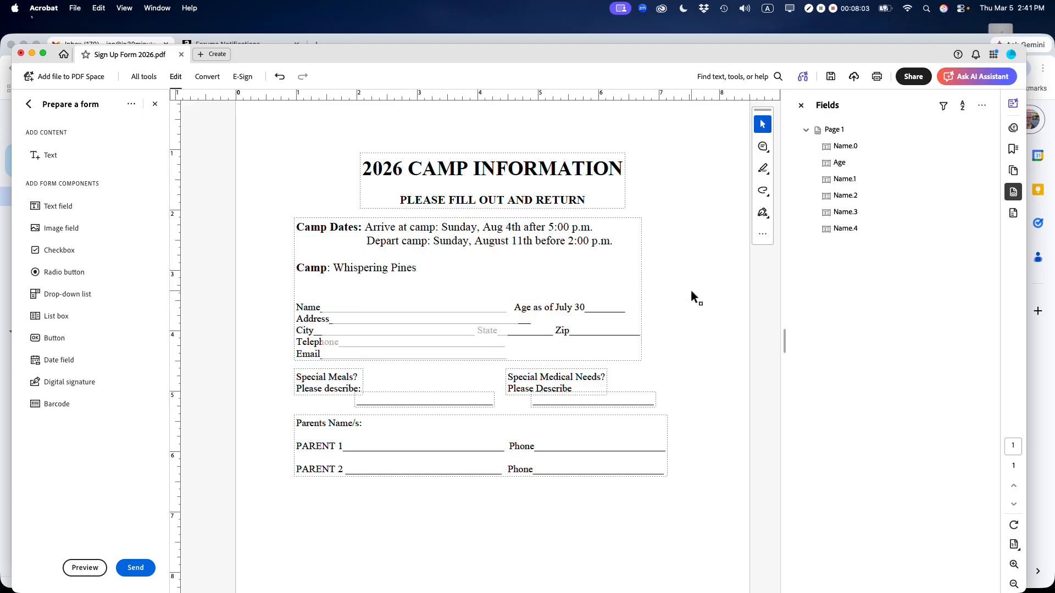
Rename the Name.1 field to Address and the Name.2 field to City.
left_click(845, 180)
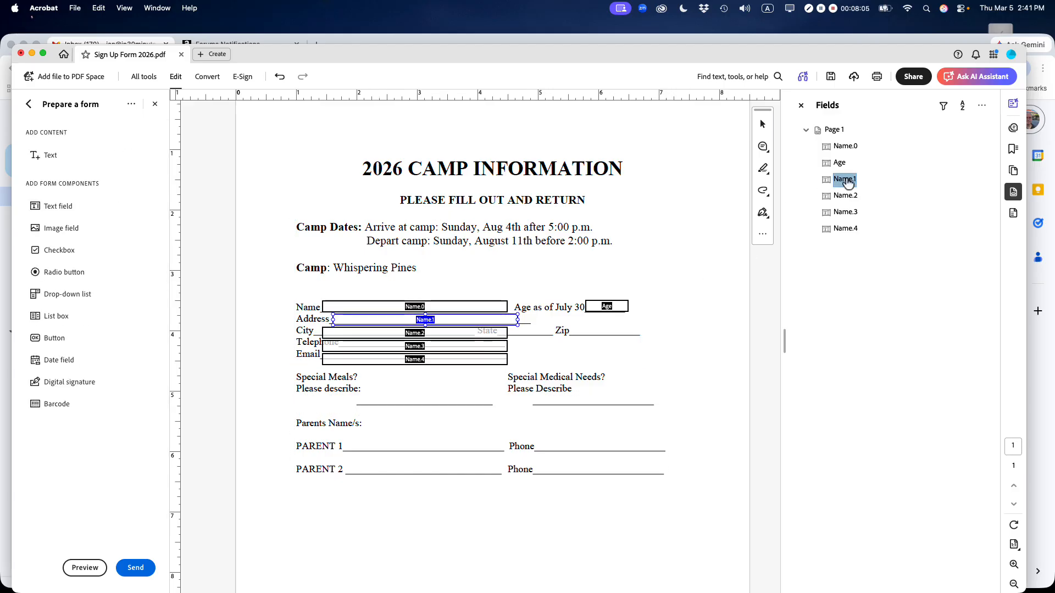
left_click(848, 180)
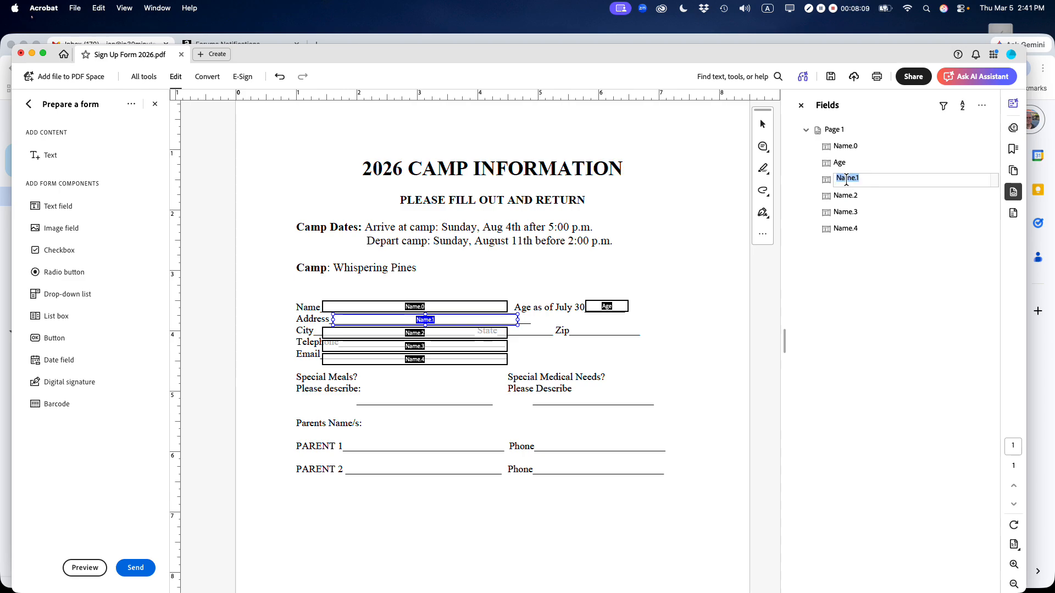
type("address")
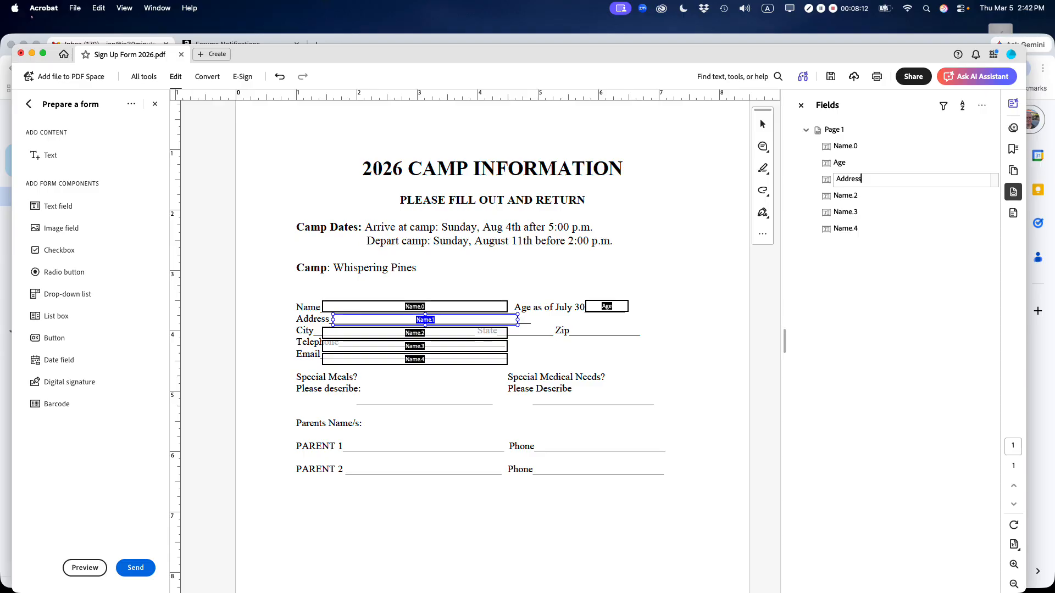
left_click(846, 195)
type("City")
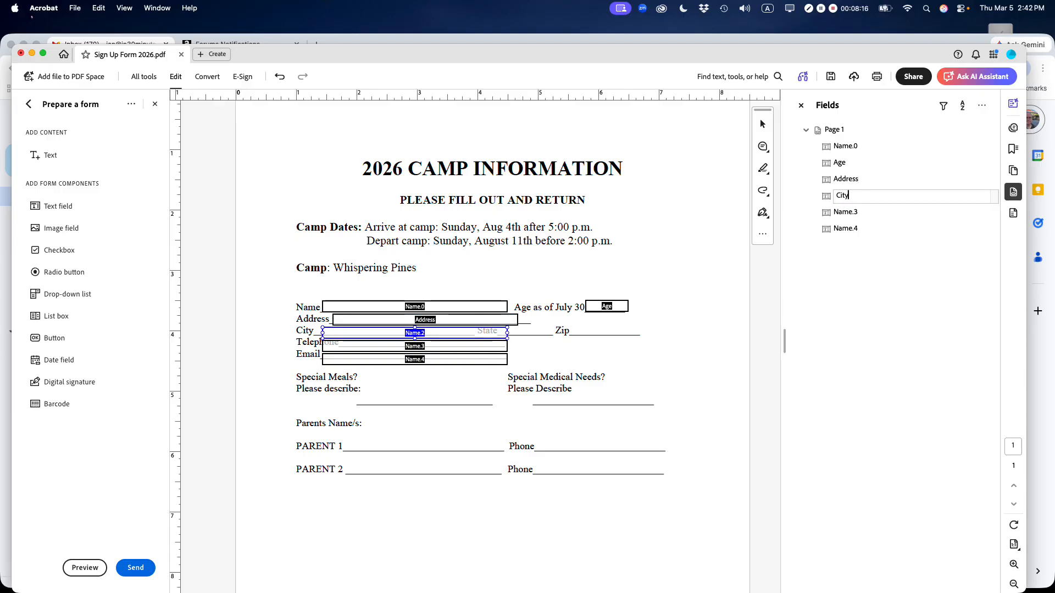
key("Tab")
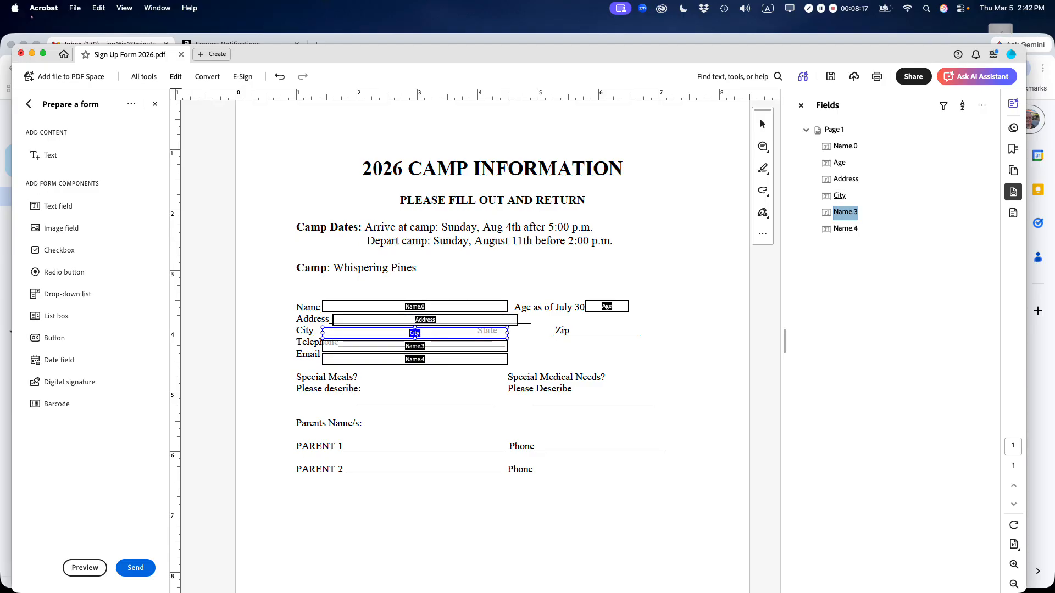
Move the City field up onto its line and resize it to fit between the City and State labels.
left_click(376, 338)
left_click_drag(375, 338, 377, 335)
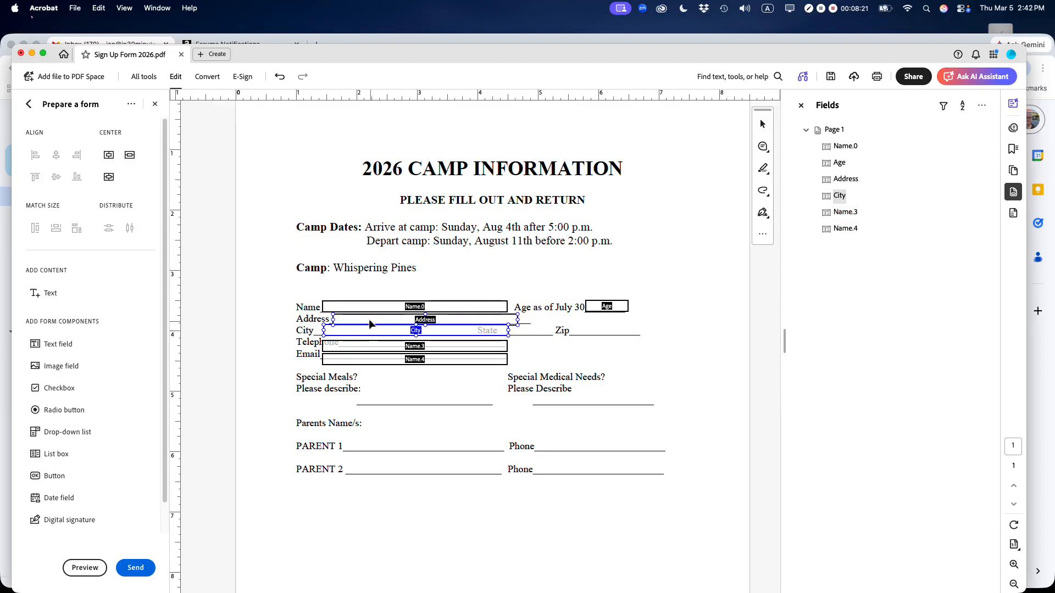
left_click(369, 318)
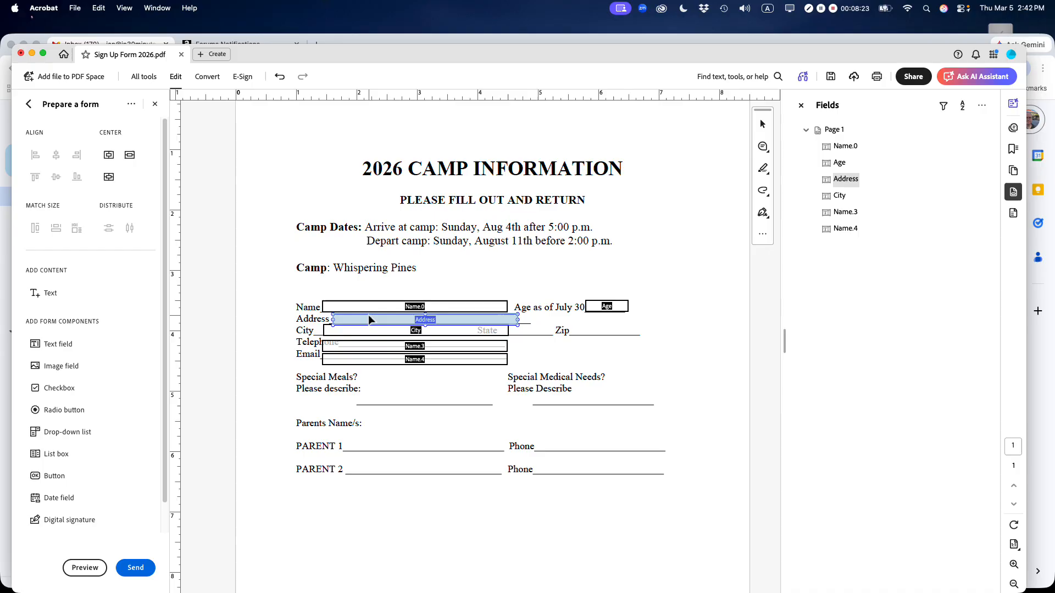
left_click(1013, 565)
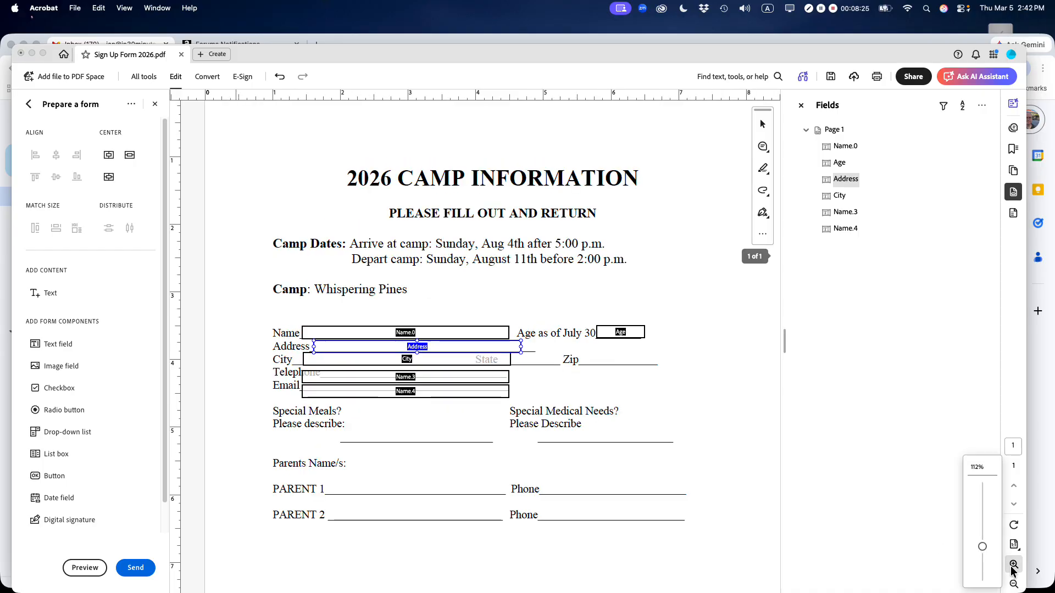
left_click(1014, 566)
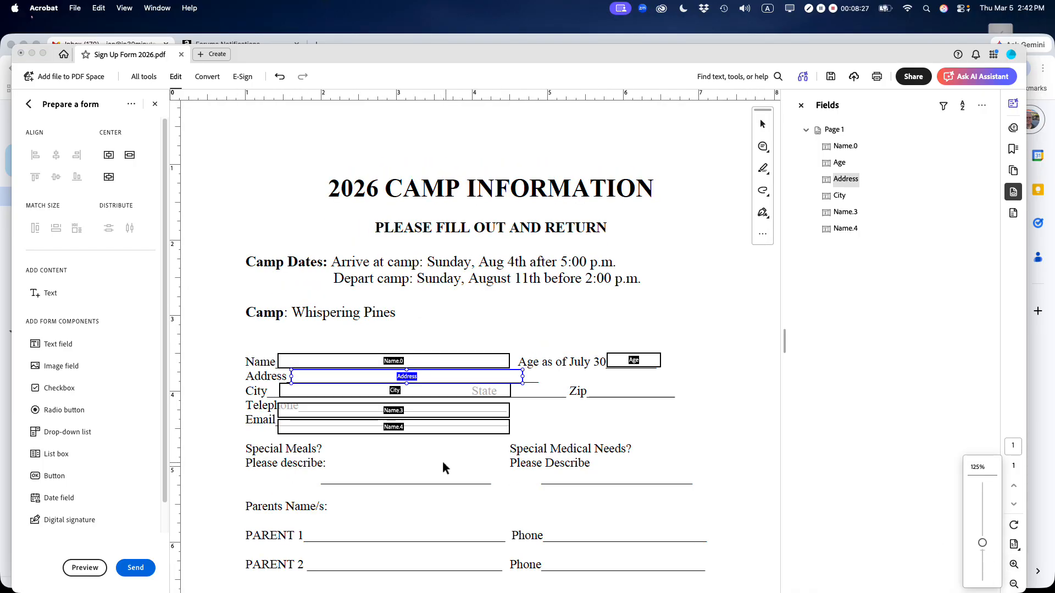
left_click(283, 391, "shift")
left_click_drag(283, 393, 273, 392)
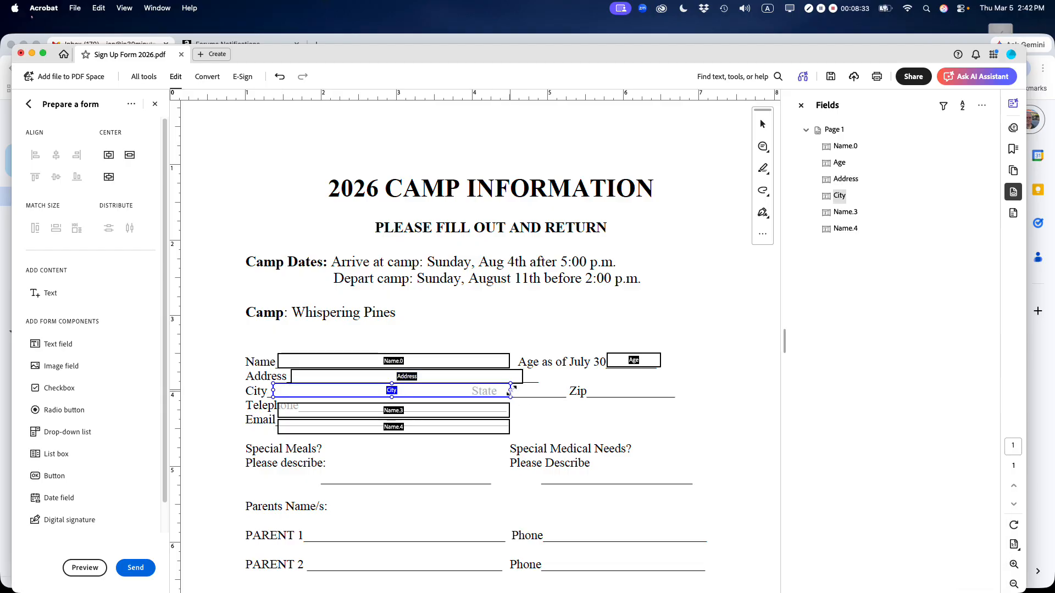
left_click_drag(482, 390, 469, 391)
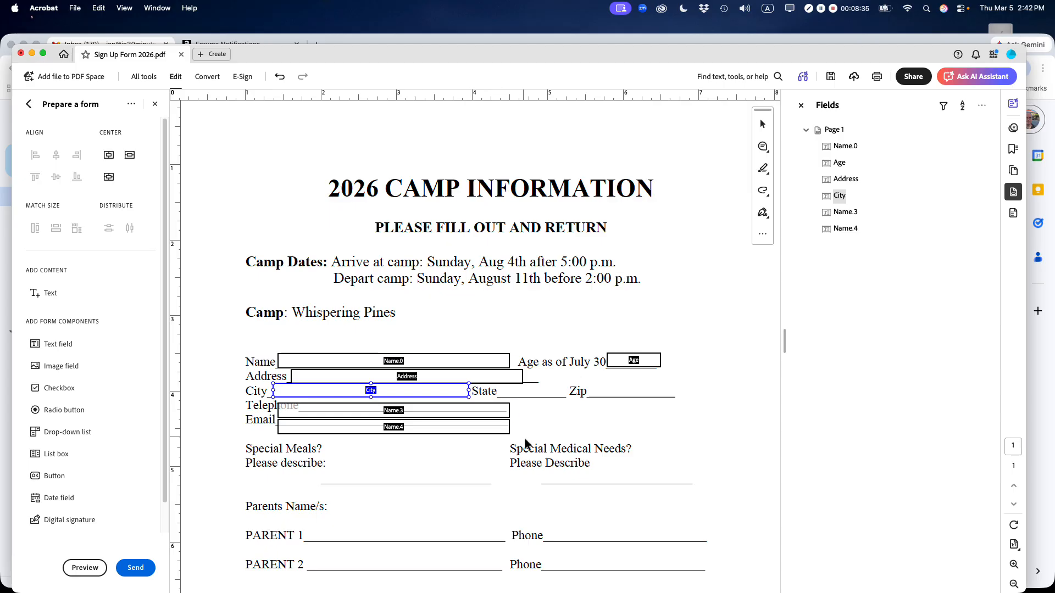
Fit the Name.3 field to the underline after the Telephone label and rename it Telephone.
left_click(335, 410)
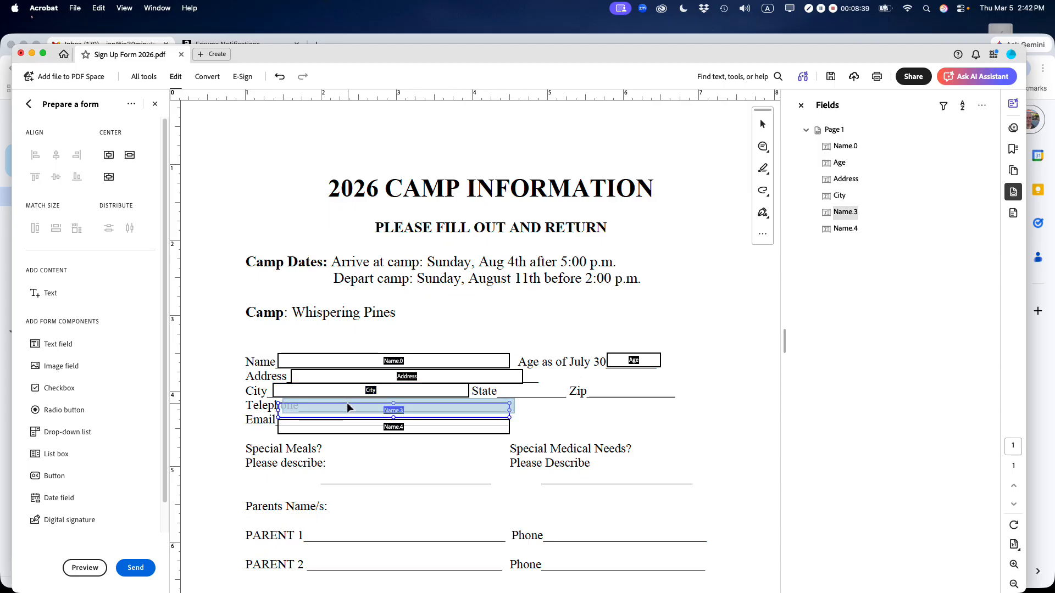
left_click_drag(348, 404, 365, 405)
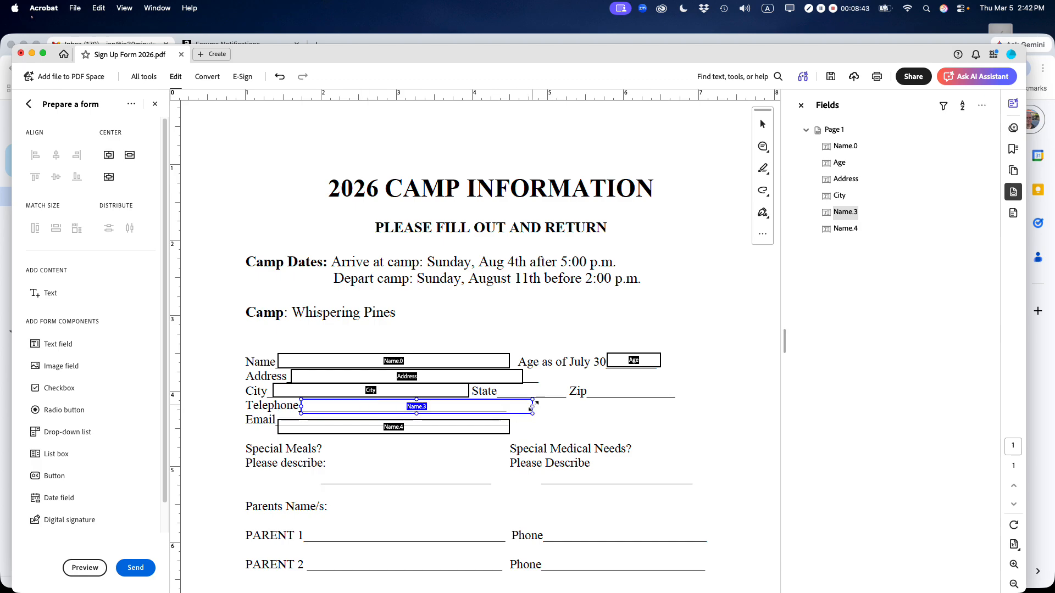
left_click_drag(532, 407, 507, 409)
double_click(847, 212)
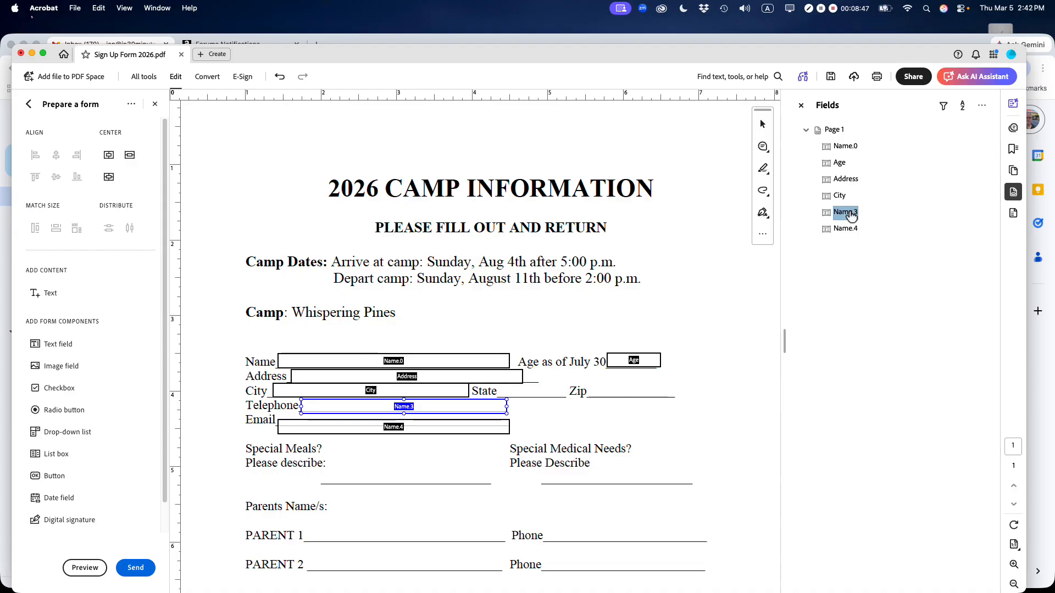
type("Tele")
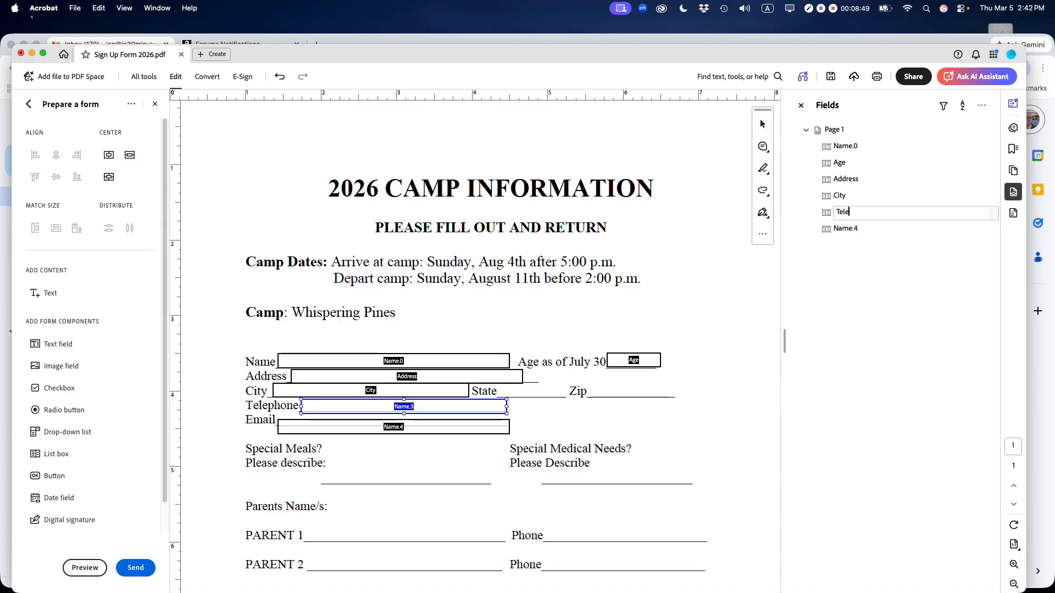
type("phone")
Rename the Name.4 field below the Telephone field as Email.
left_click(393, 428)
double_click(394, 428)
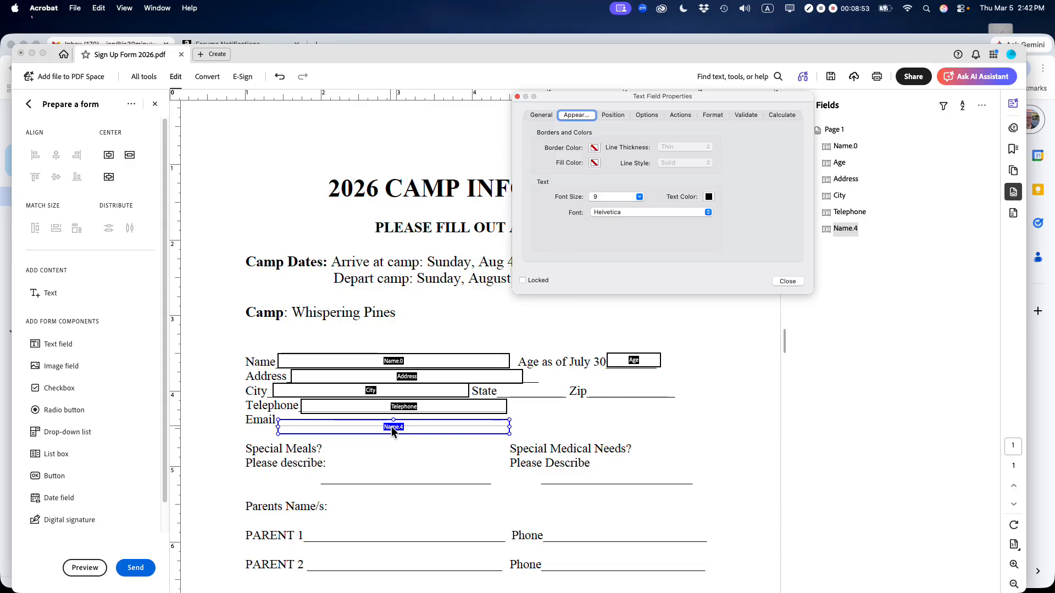
left_click(535, 115)
double_click(597, 134)
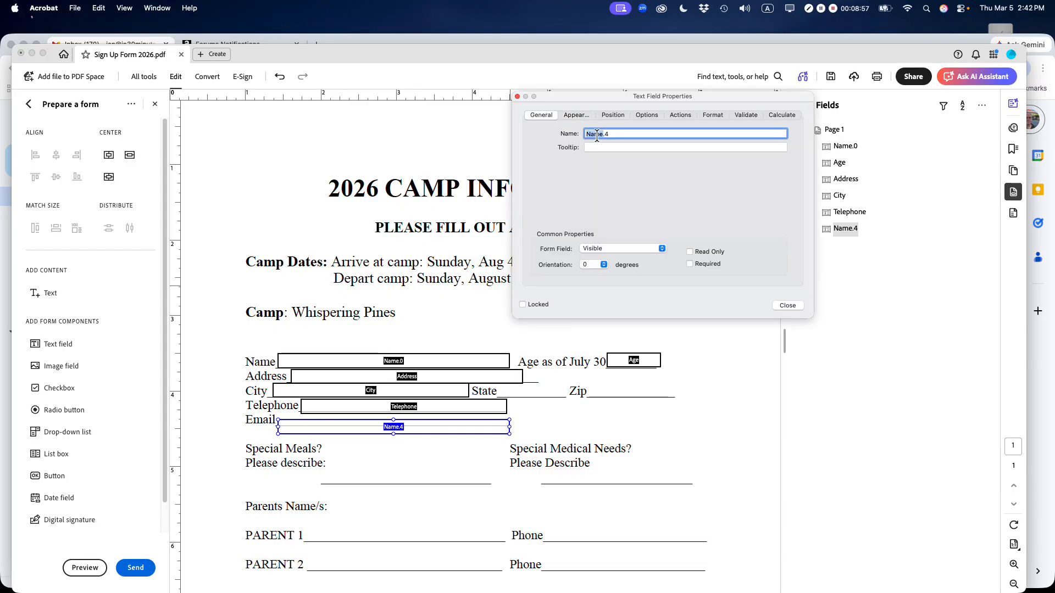
type("Email")
Close the field properties, move the Telephone and Email fields up together onto their underlines, and deselect them.
left_click(404, 407)
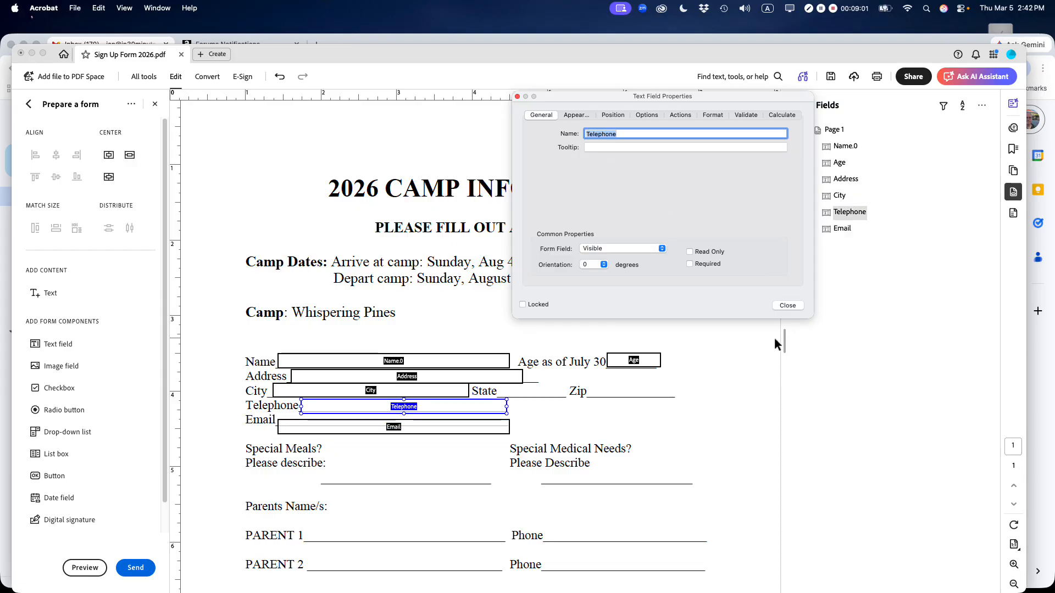
left_click(789, 305)
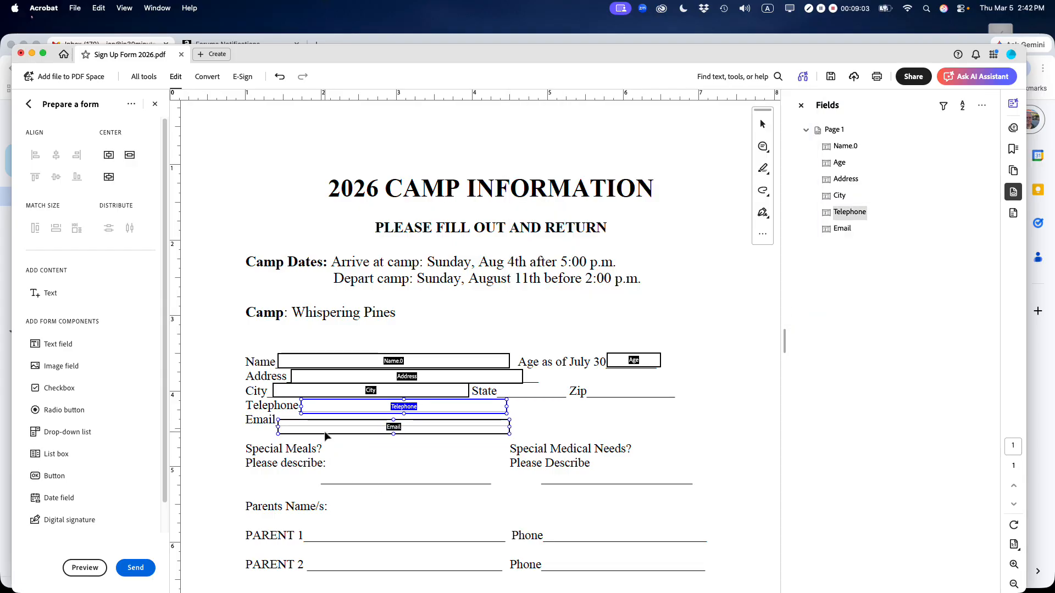
left_click_drag(326, 434, 366, 398)
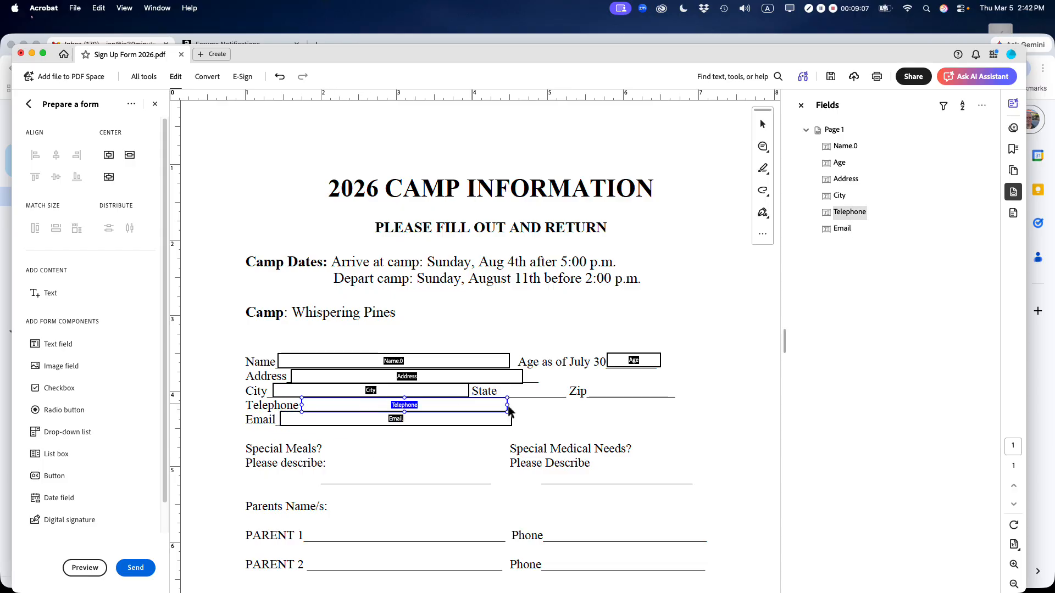
left_click(683, 419)
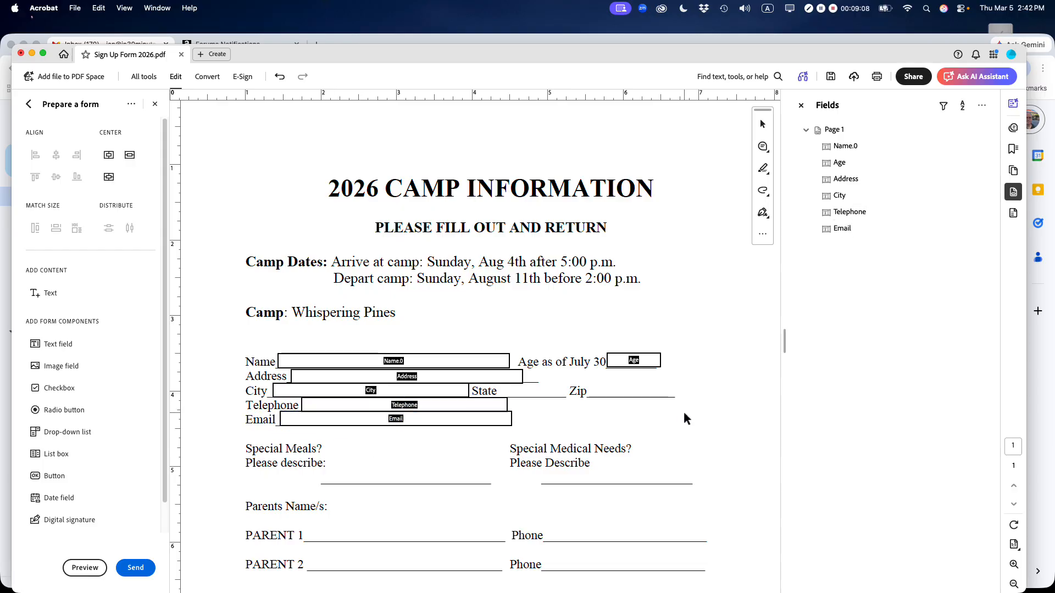
Paste a copy of the Age field and move it onto the underline after the State label.
left_click(632, 364)
key("super+v")
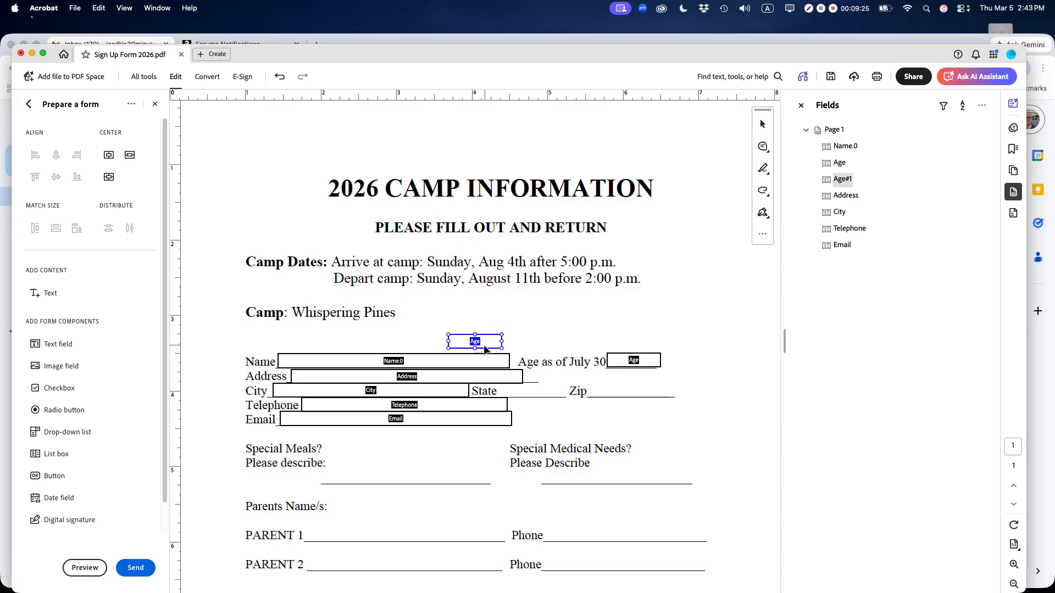
left_click_drag(477, 343, 549, 346)
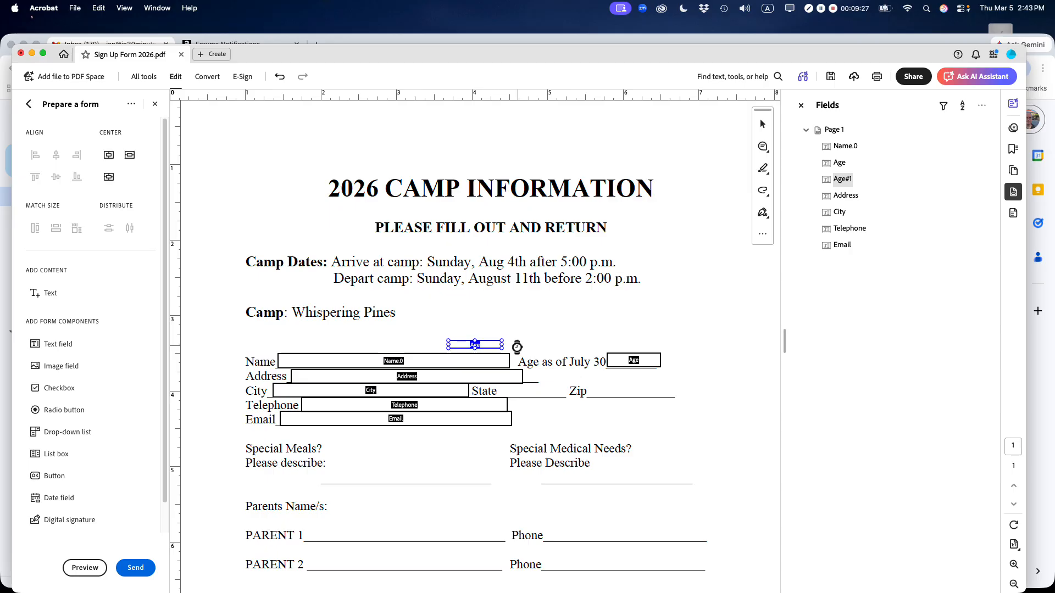
key("super+z")
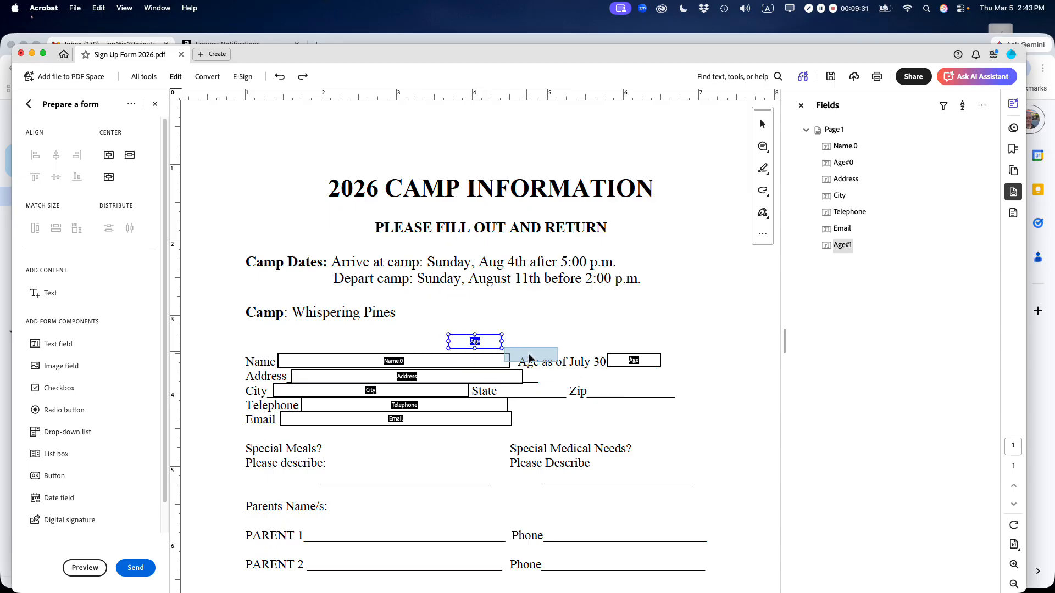
key("super+shift+z")
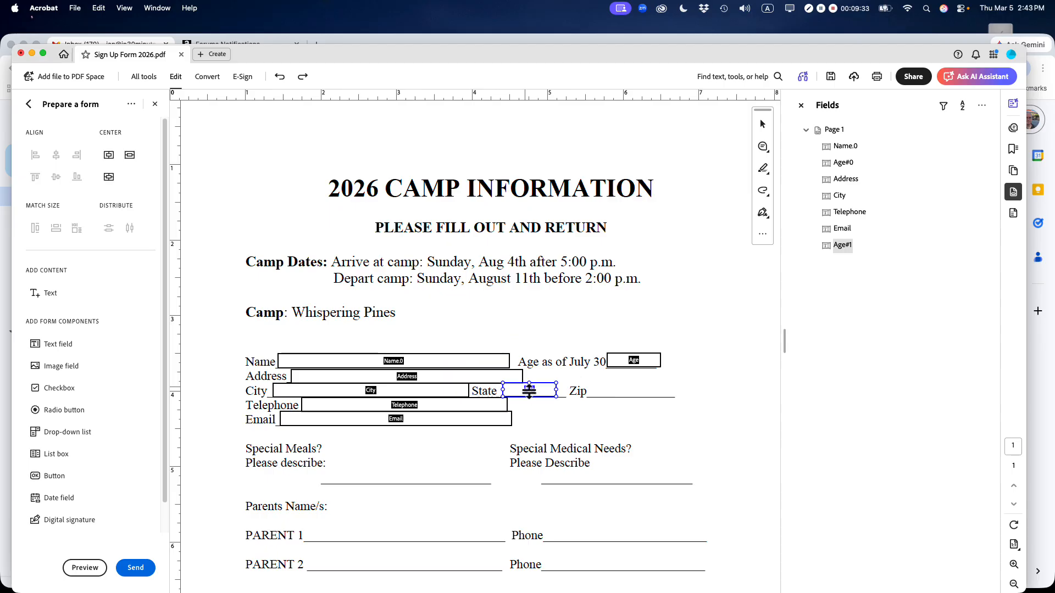
Rename the copied Age field after the State label as State.
double_click(531, 391)
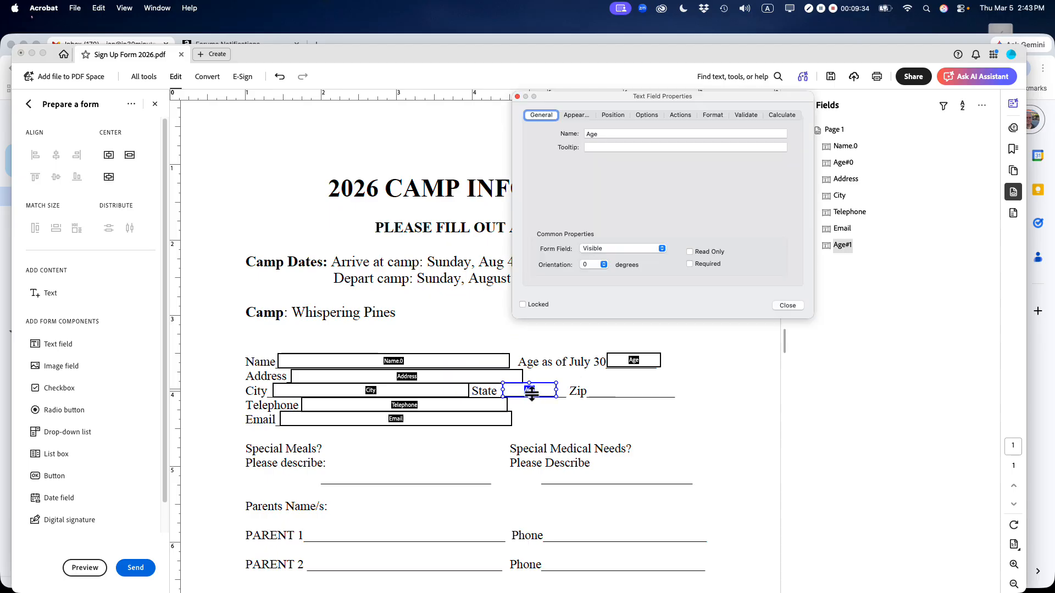
double_click(592, 134)
type("State")
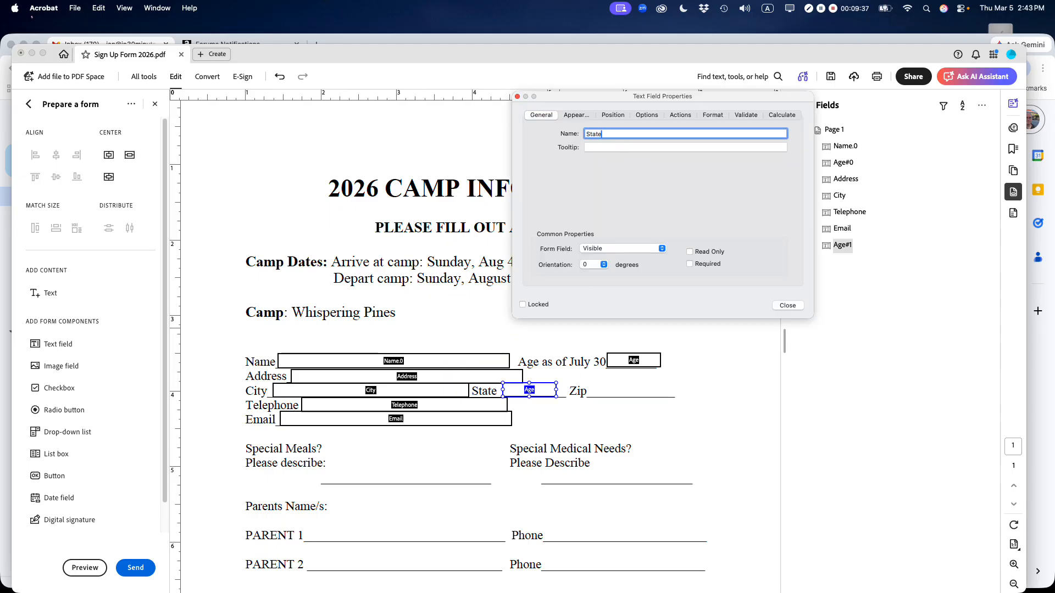
left_click(786, 305)
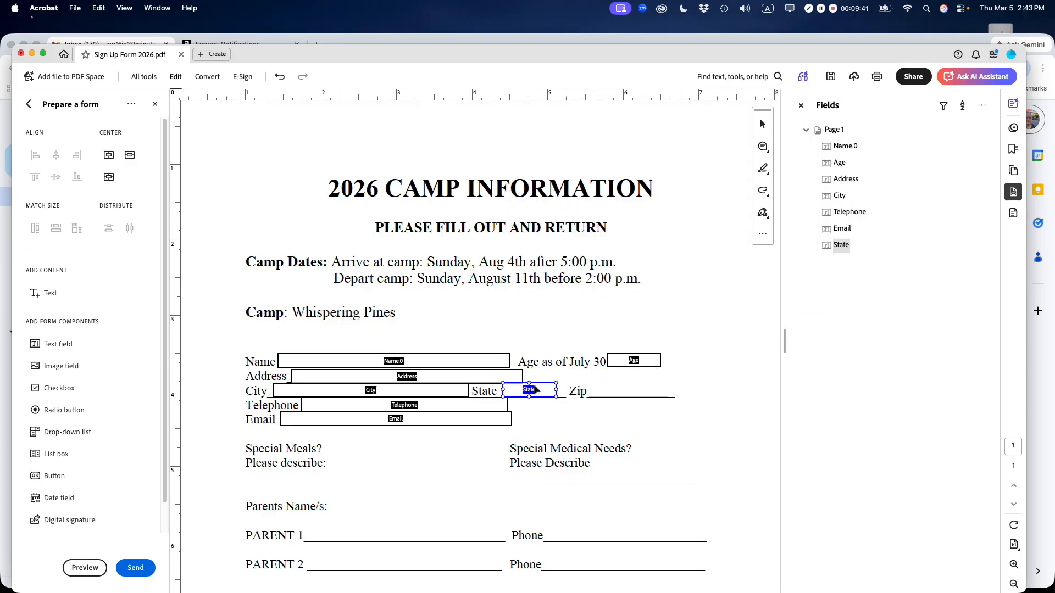
Paste another copy of the Age field, place it on the underline after the Zip label and widen it slightly.
key("super+v")
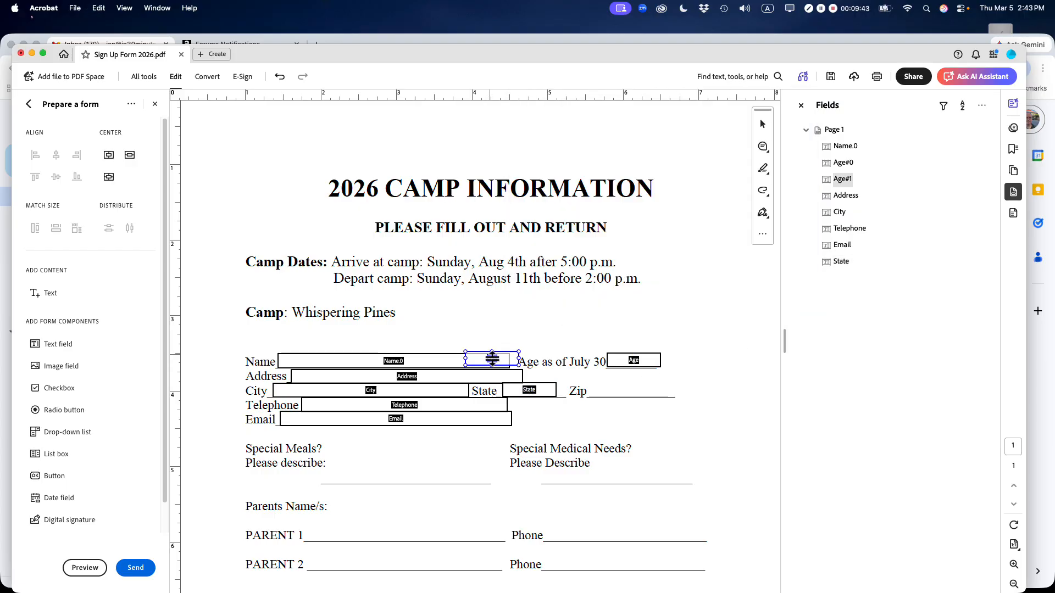
left_click_drag(492, 359, 613, 389)
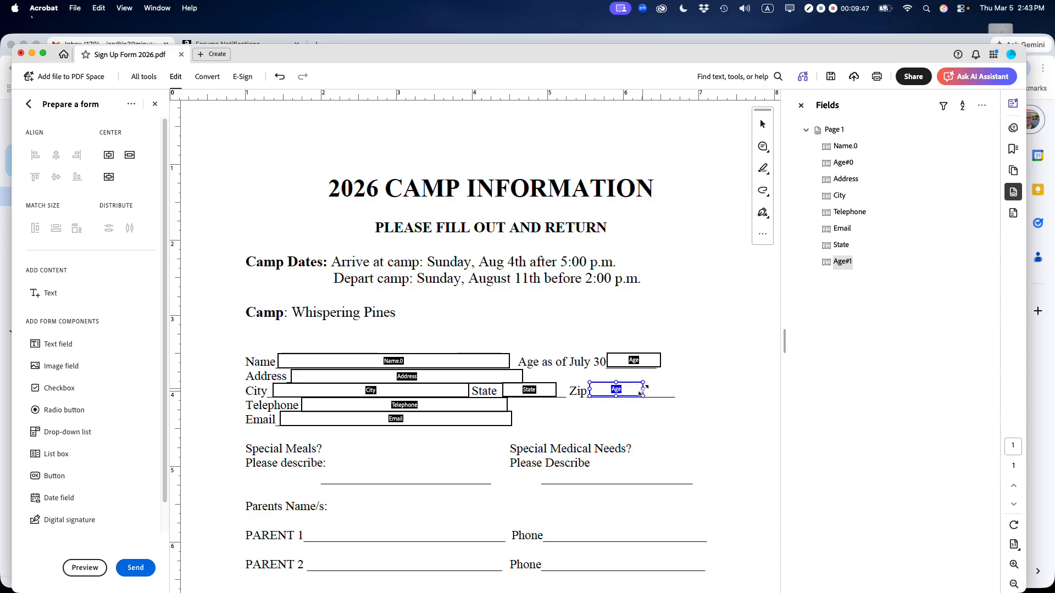
left_click(644, 391)
left_click_drag(644, 390, 651, 390)
Rename the copied Age field after the Zip label as Zip, then deselect it and close its properties.
double_click(620, 391)
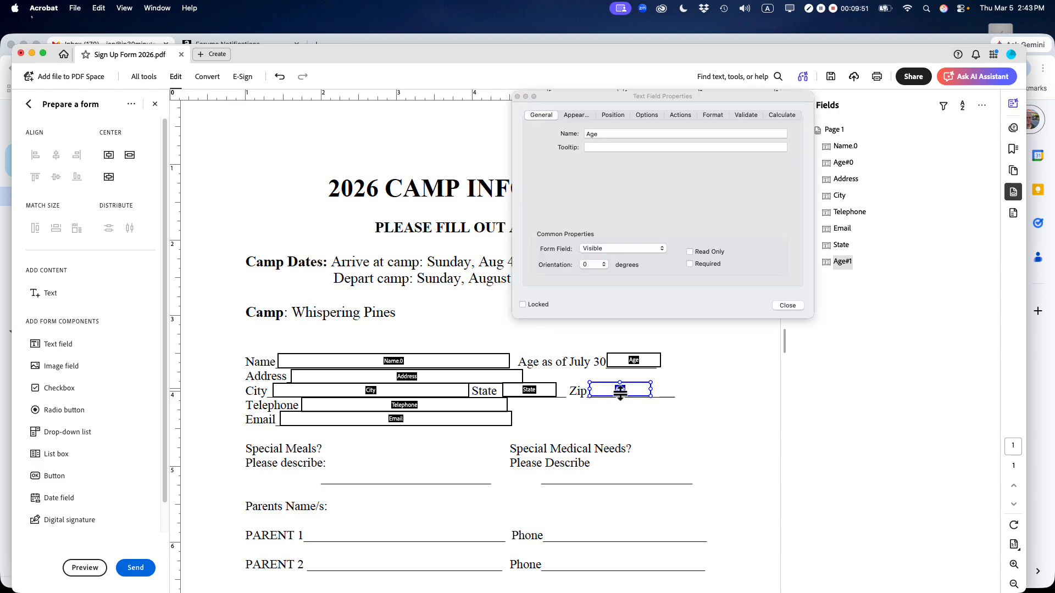
left_click(591, 137)
type("Zip")
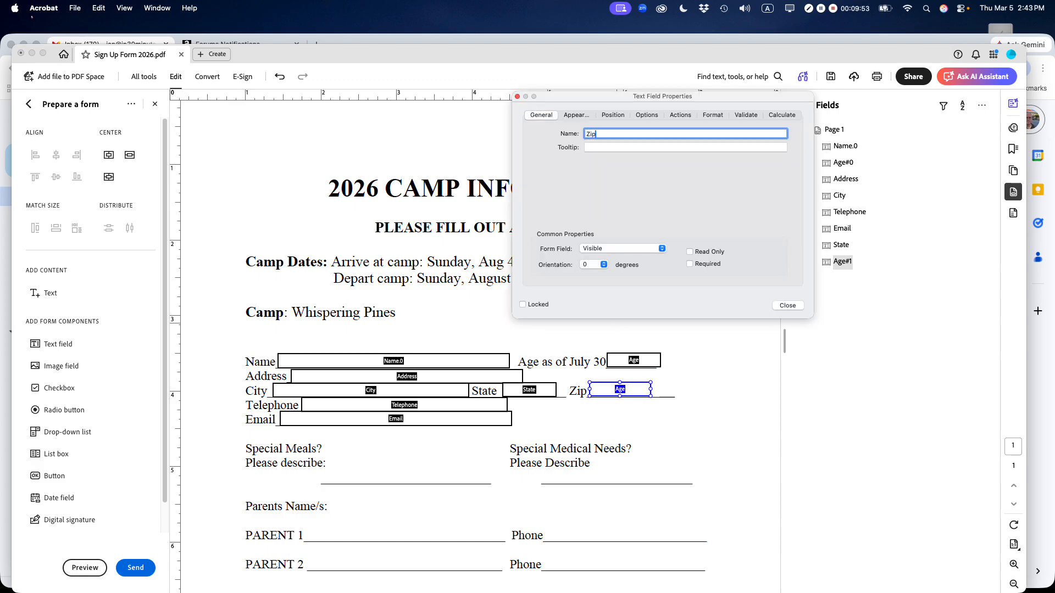
left_click(786, 306)
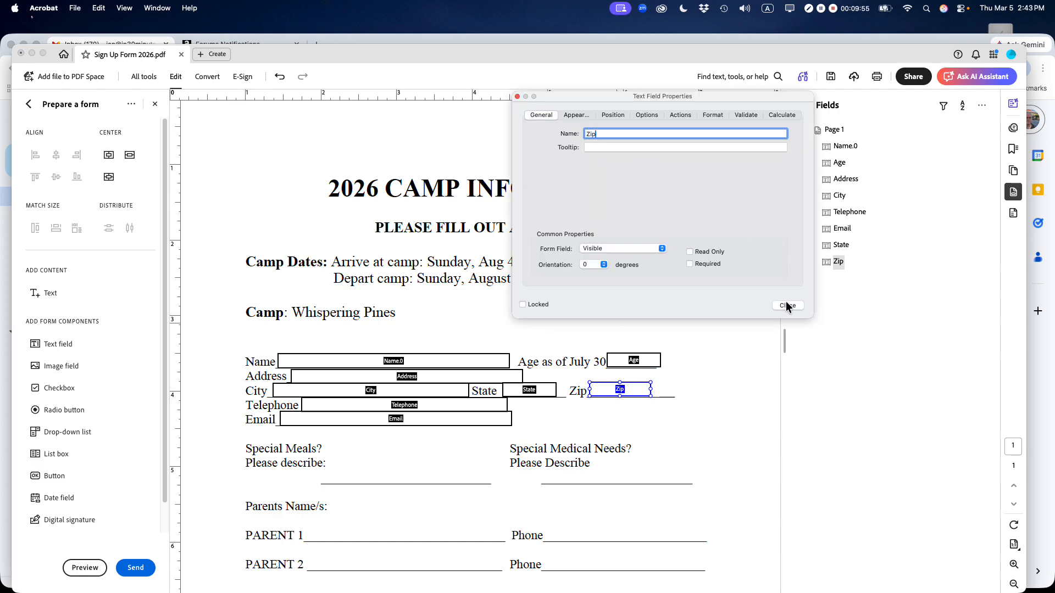
left_click(704, 416)
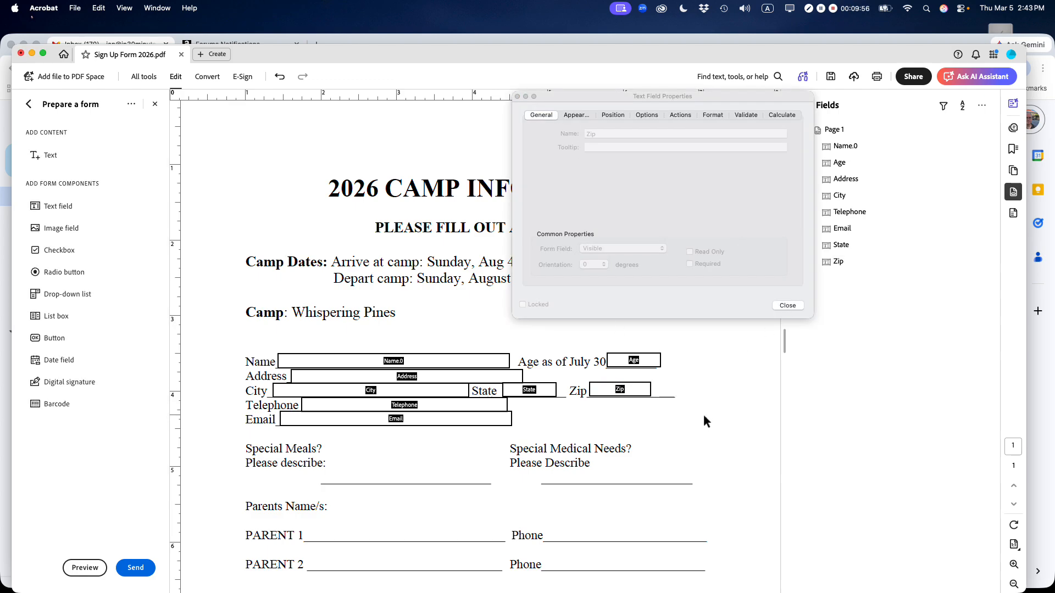
left_click(518, 96)
Add one tall text field beside Special Meals and another beside Special Medical Needs, each reaching down to its underline.
scroll(491, 321, "down", 1)
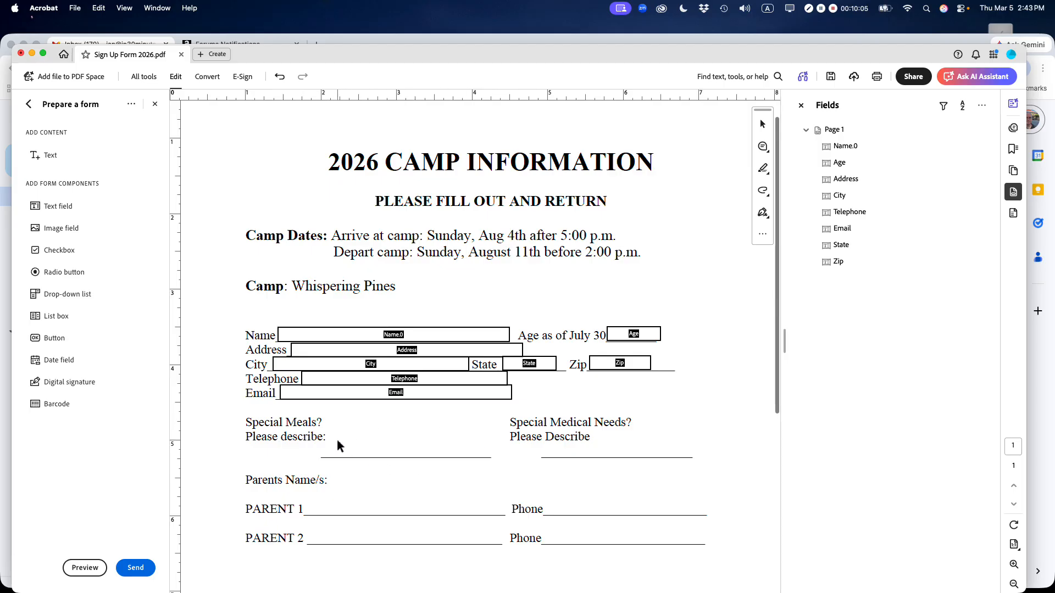
left_click(52, 206)
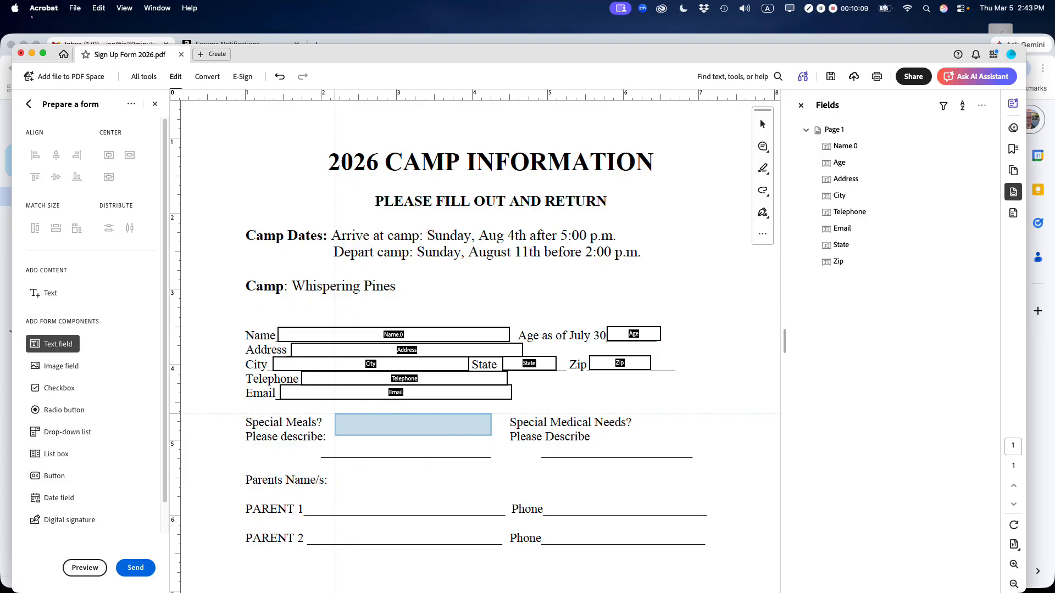
left_click_drag(325, 415, 491, 458)
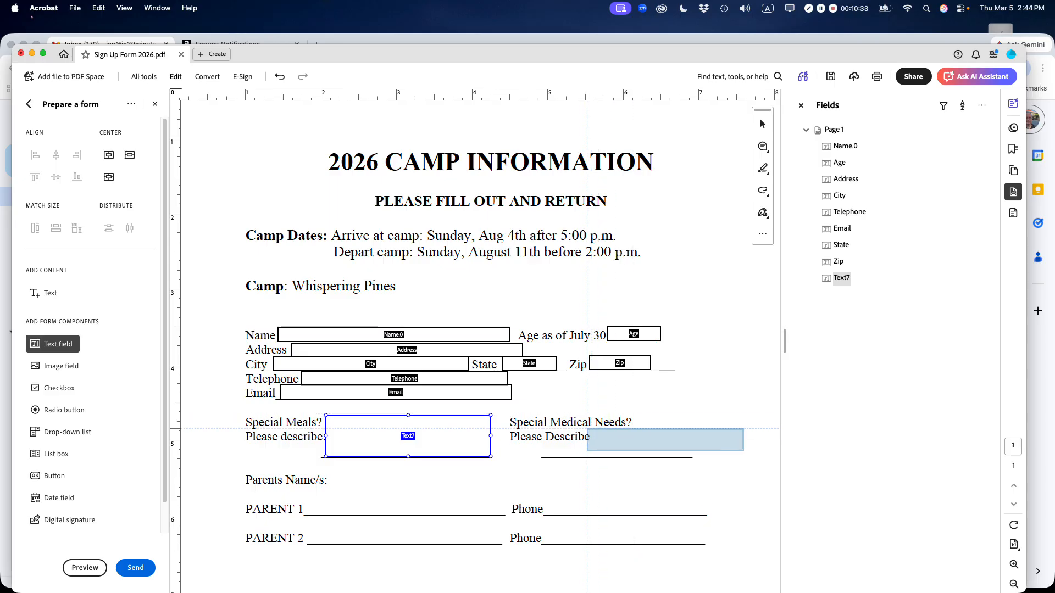
mouse_move(592, 428)
left_mouse_down()
mouse_move(615, 443)
mouse_move(709, 457)
left_mouse_up()
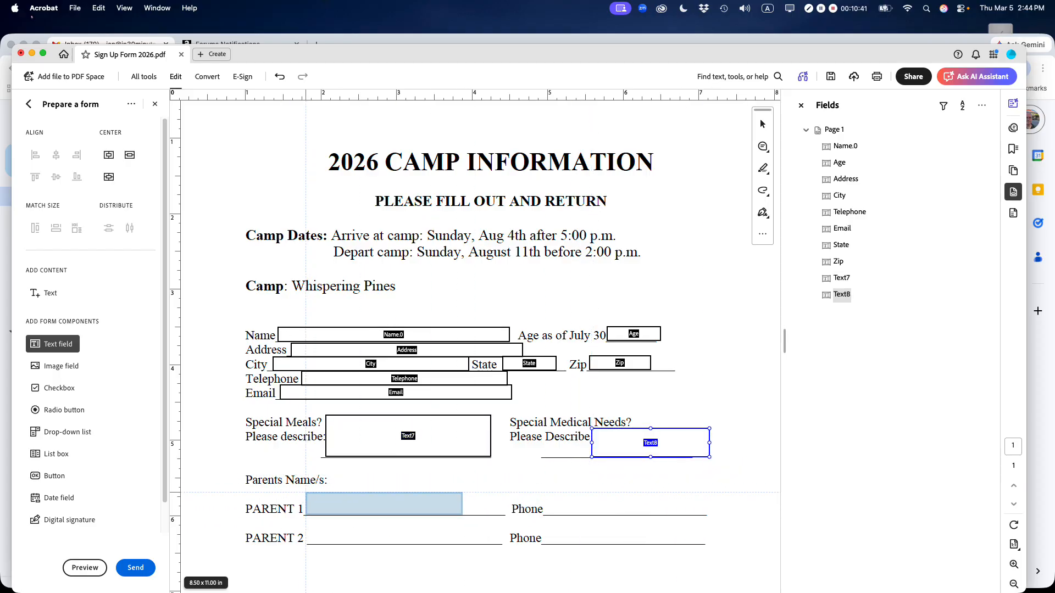
Place default-size text fields after the Parent 1, Parent 2 and both adjoining Phone labels, and return to the selection tool.
left_click(306, 493)
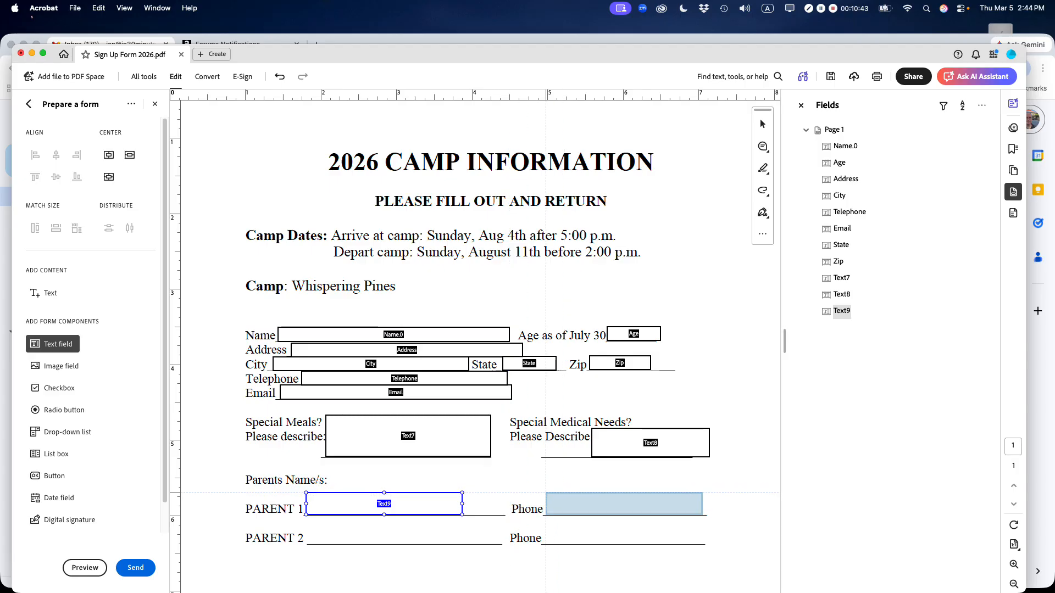
left_click(549, 494)
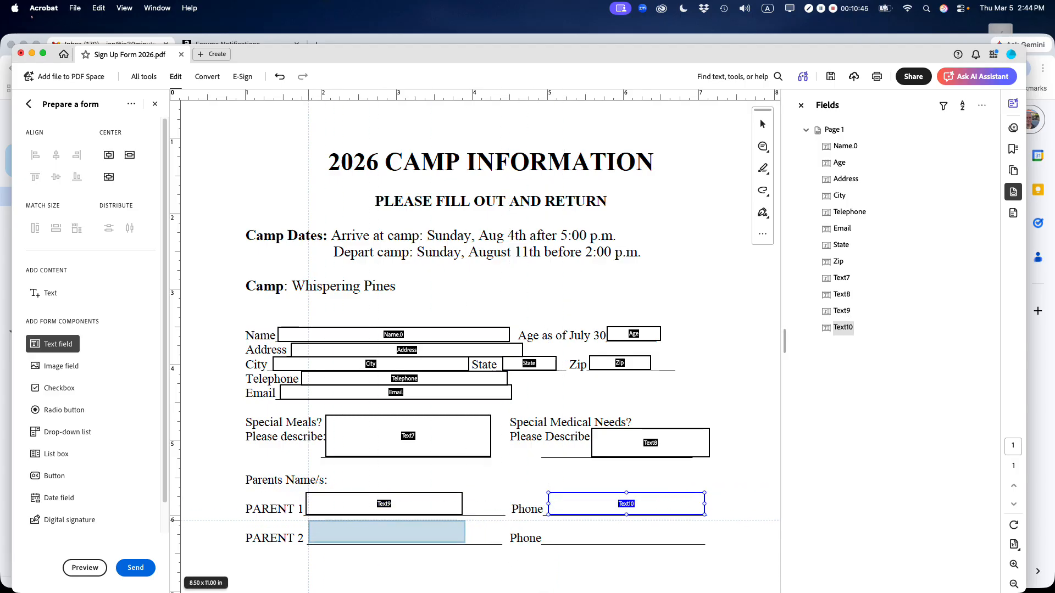
left_click(308, 521)
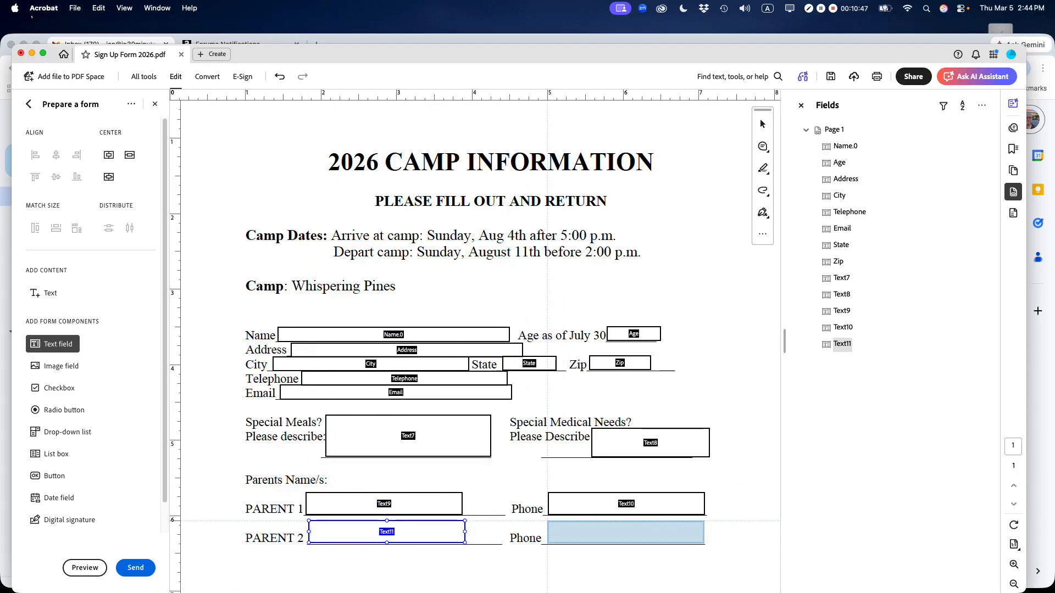
left_click(548, 520)
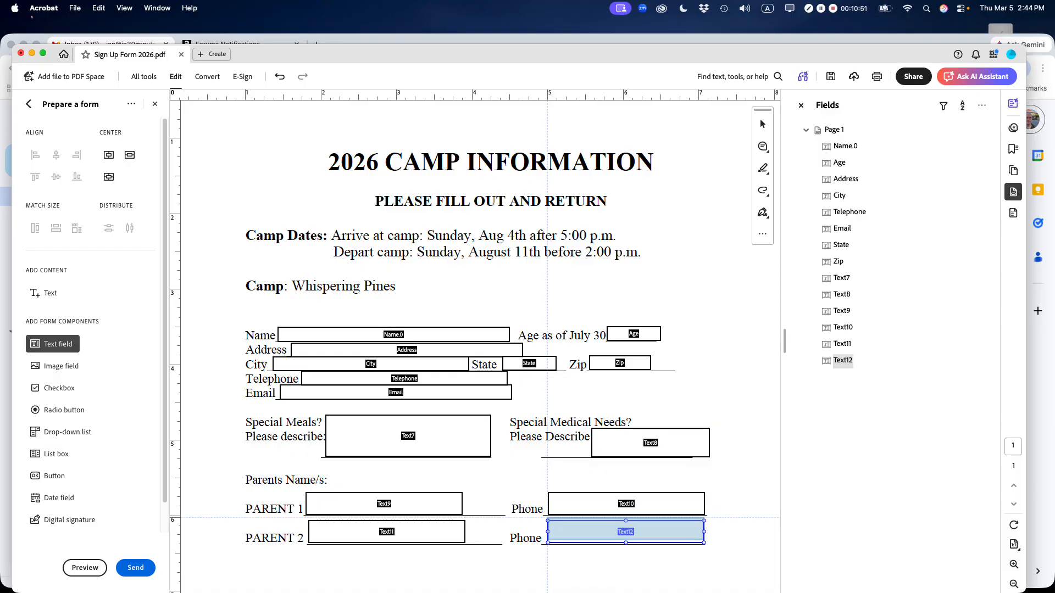
left_click(763, 125)
Make the Special Meals text field multi-line and turn off scrolling of long text.
left_click(408, 438)
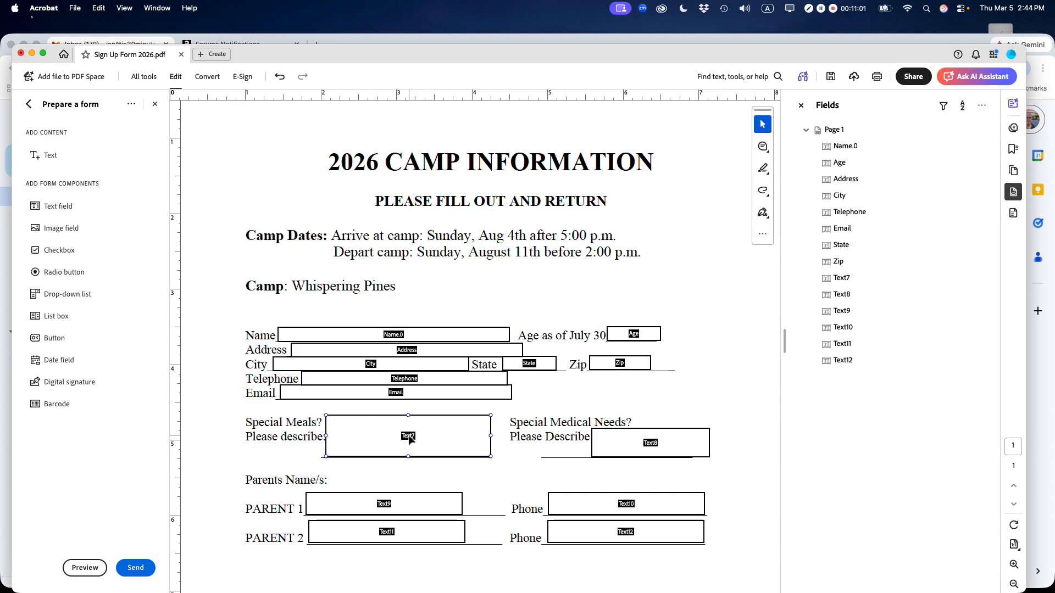
double_click(409, 439)
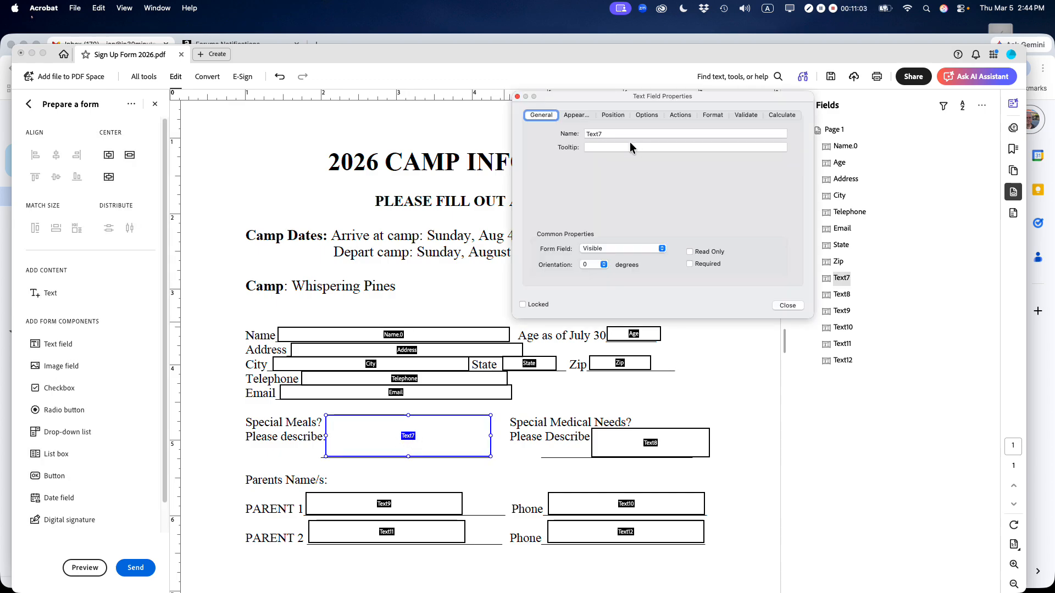
left_click(575, 116)
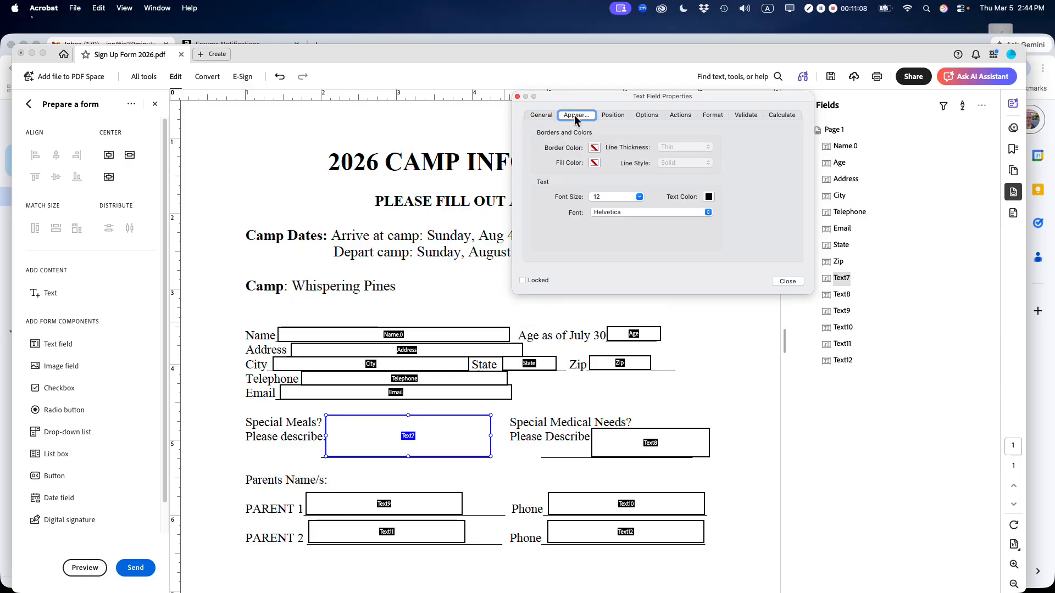
left_click(646, 116)
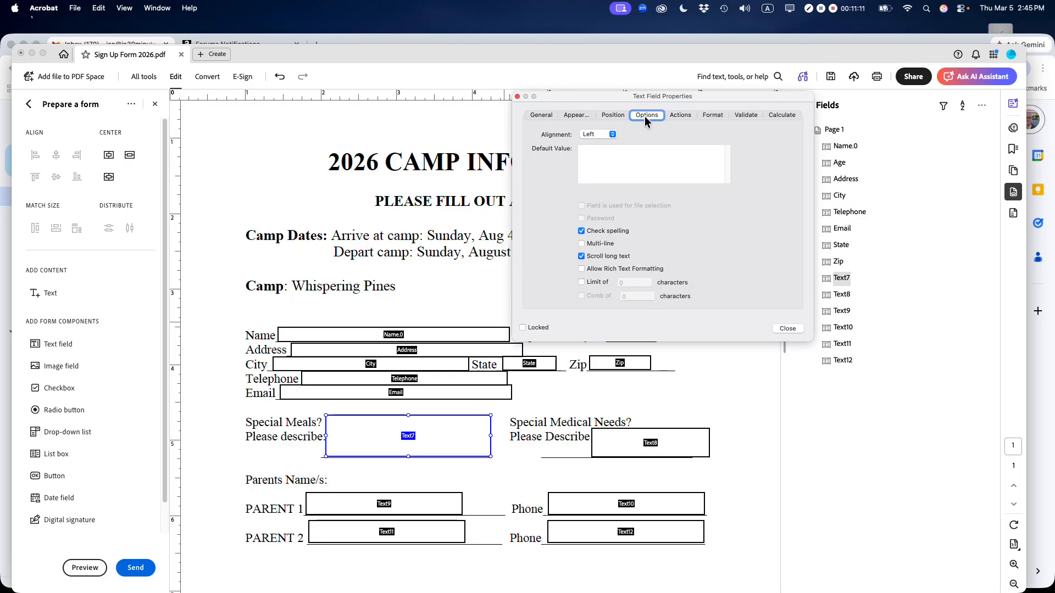
left_click(582, 245)
left_click(581, 256)
left_click(787, 328)
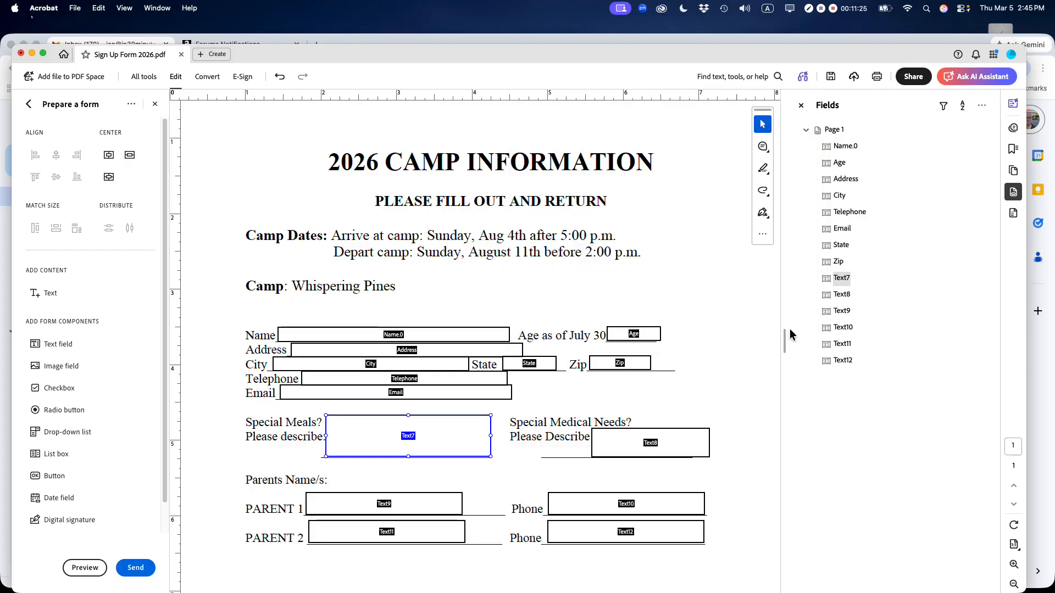
Set the Special Medical Needs text field to font size 9 and multi-line, with scrolling of long text turned off.
double_click(655, 440)
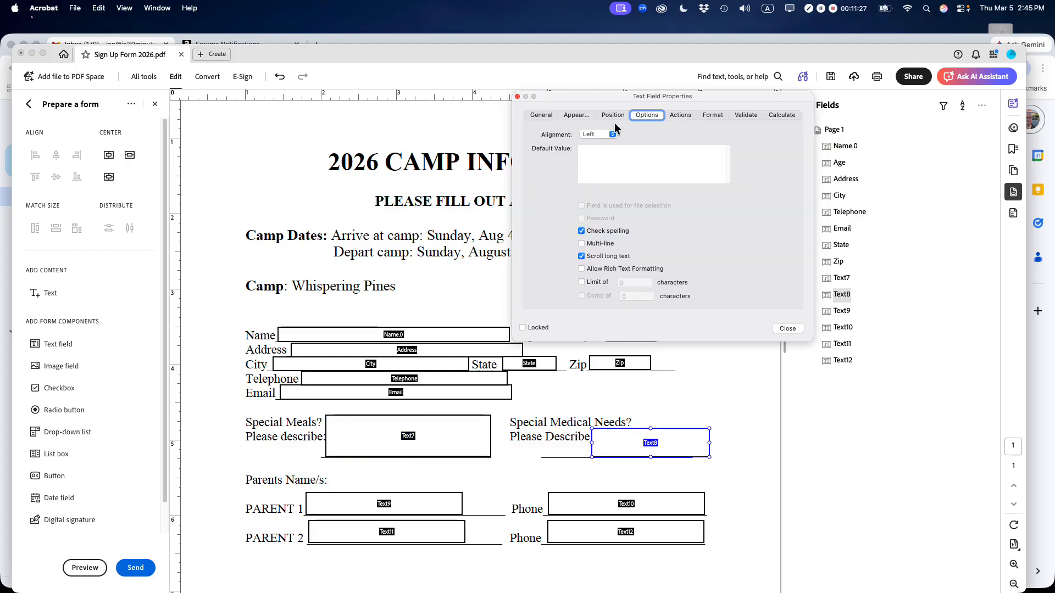
left_click(575, 115)
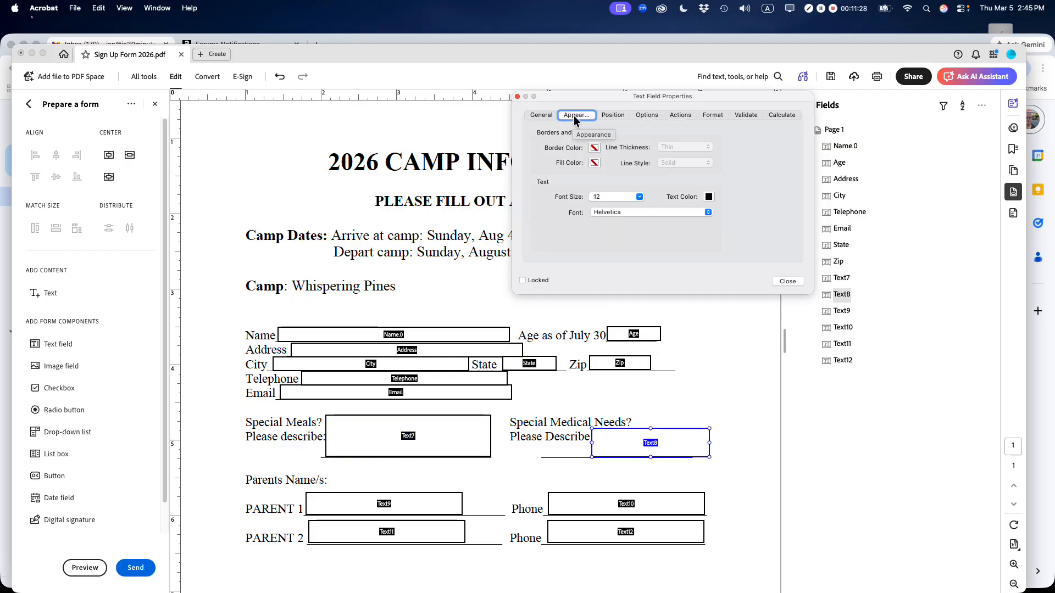
left_click(639, 196)
left_click(623, 209)
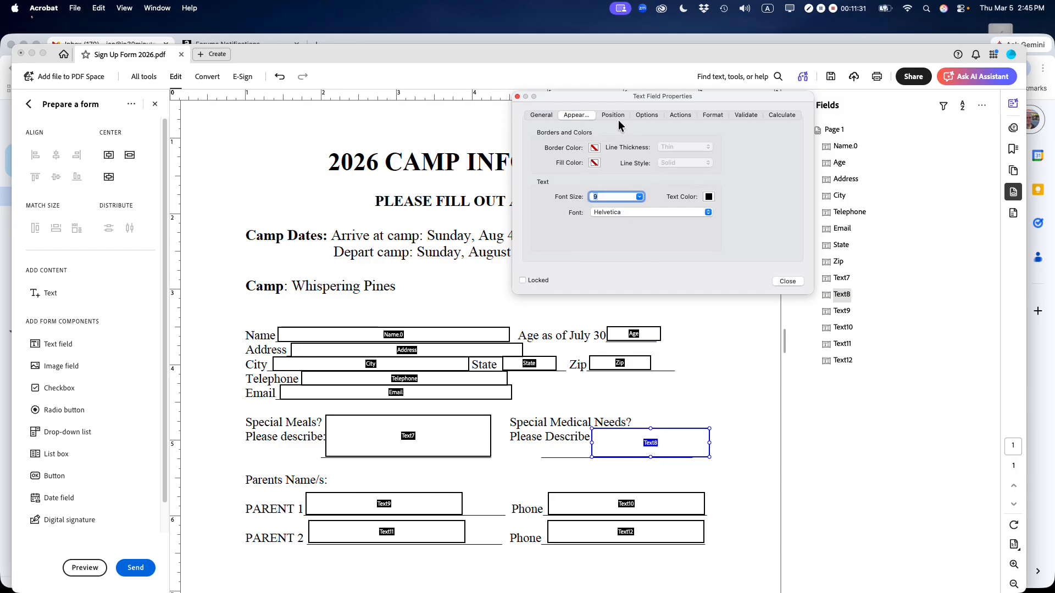
left_click(653, 117)
left_click(581, 243)
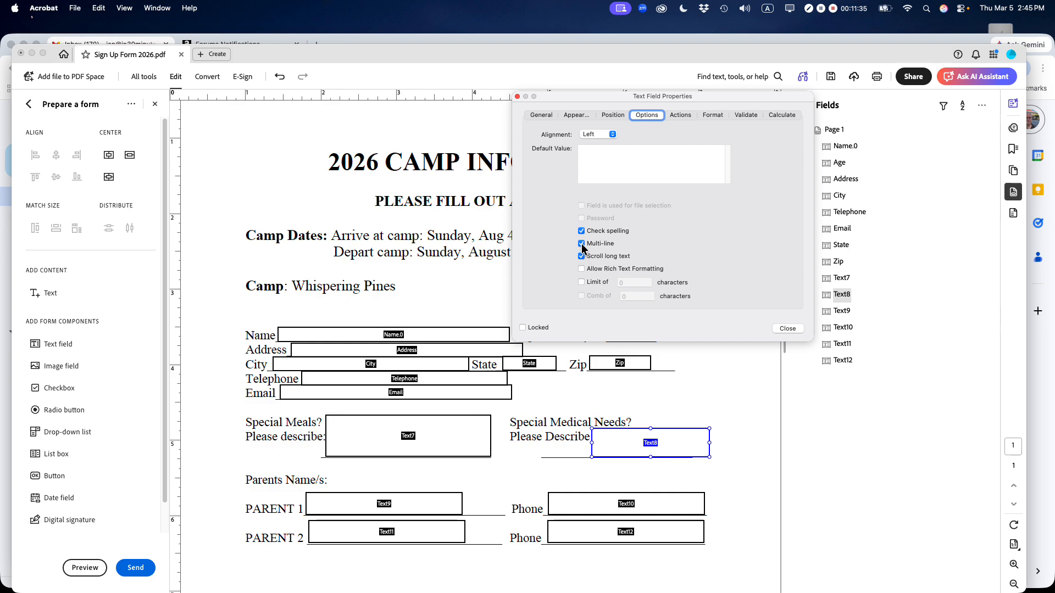
left_click(581, 256)
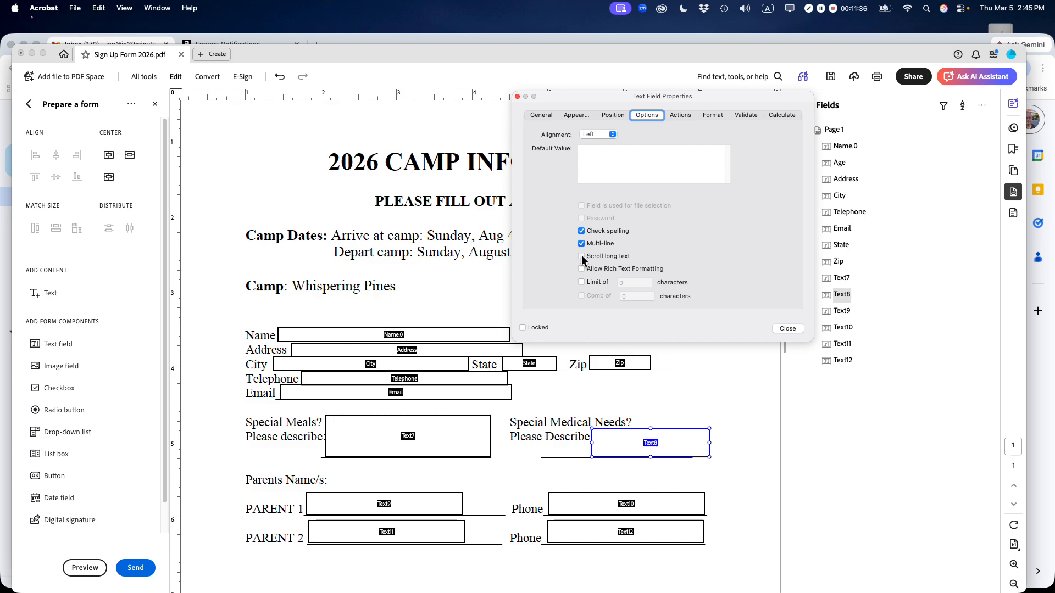
left_click(517, 96)
Change the font size of the Special Meals text field and close its properties.
double_click(410, 435)
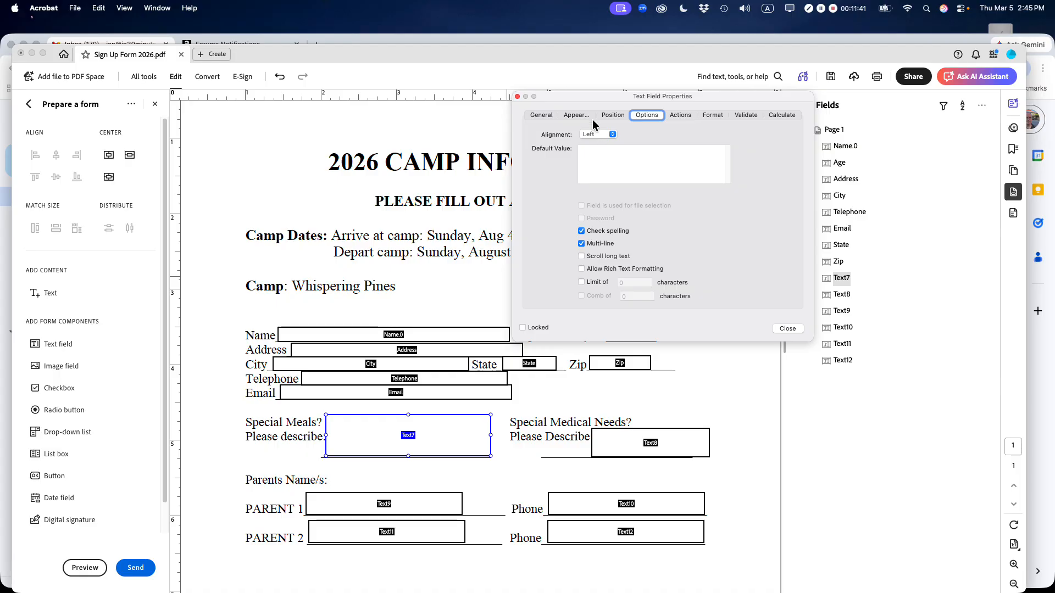
left_click(575, 115)
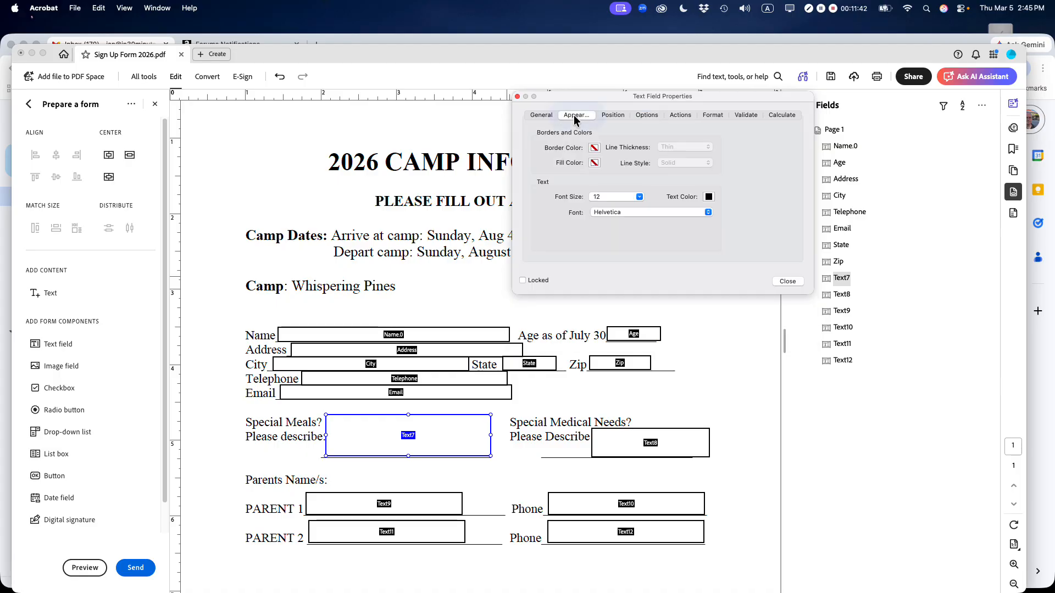
left_click(640, 196)
left_click(619, 233)
left_click(788, 281)
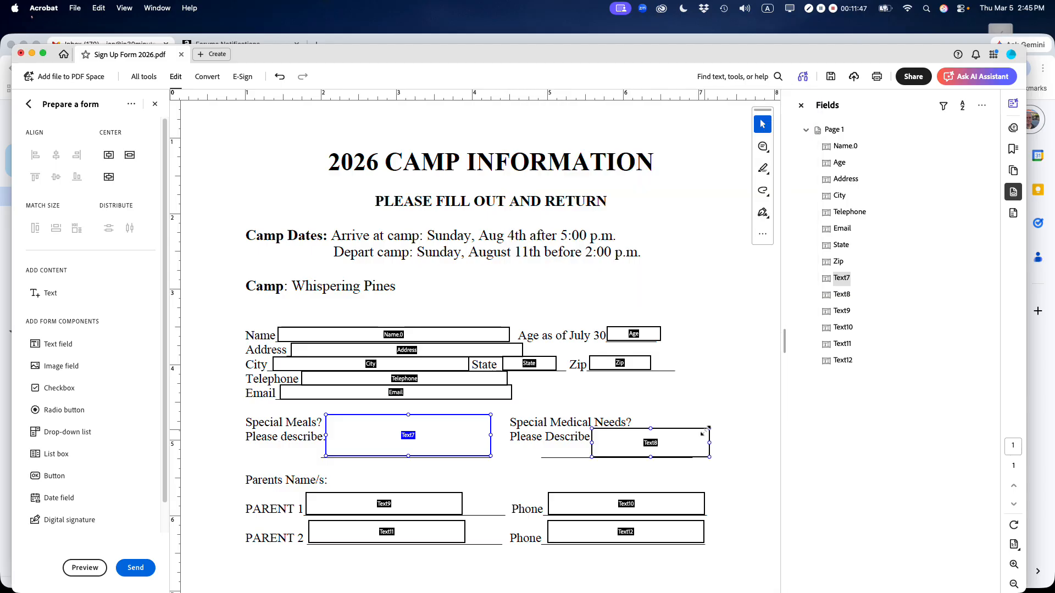